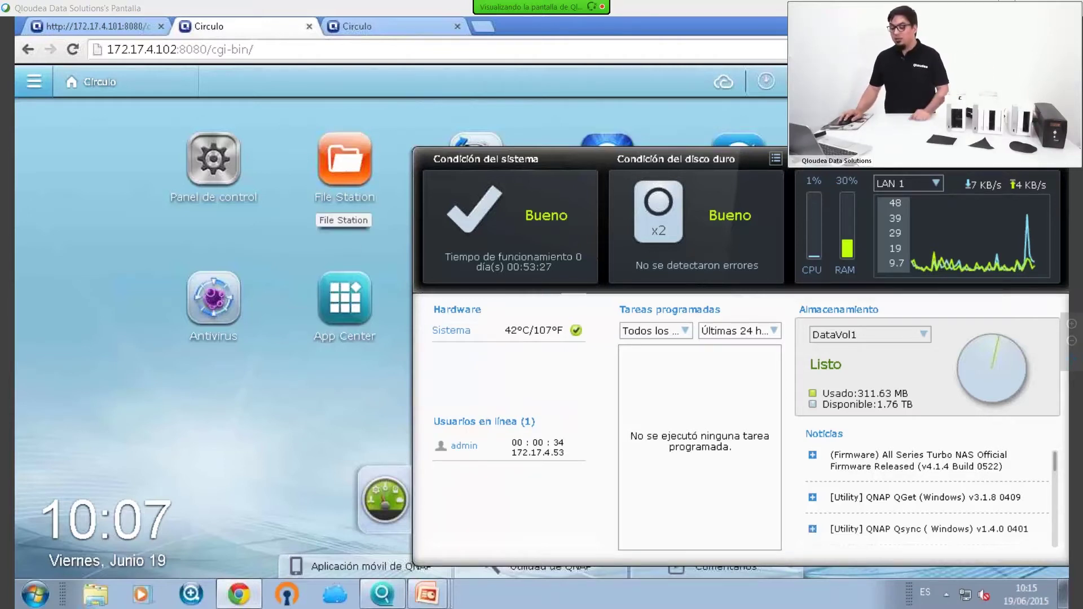
Reload the NAS web page and launch Administrador de almacenamiento from the main menu
left_click(290, 46)
key("Return")
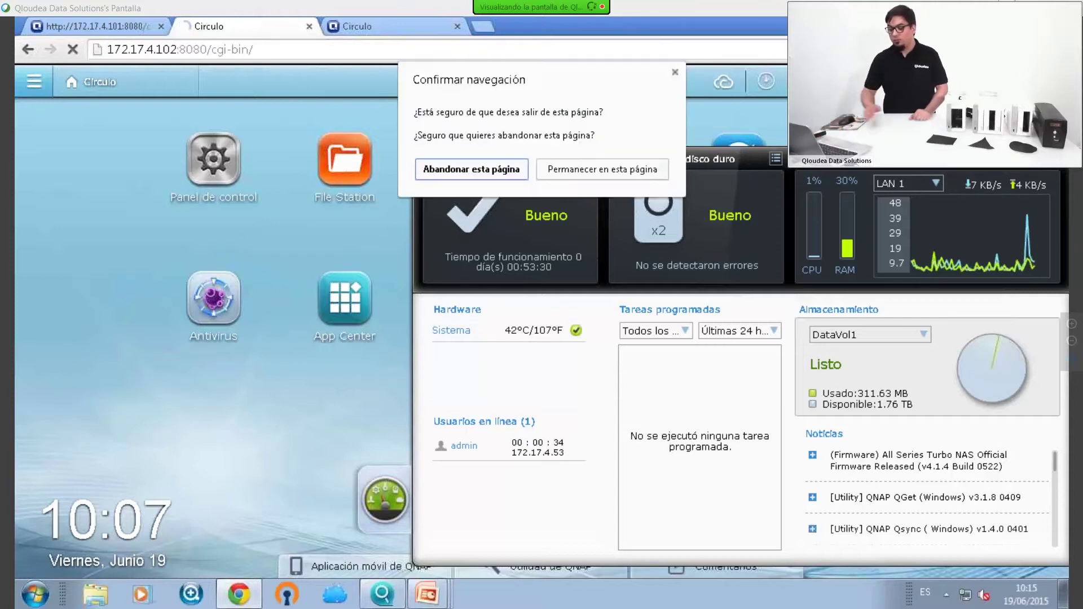
key("Tab")
key("Return")
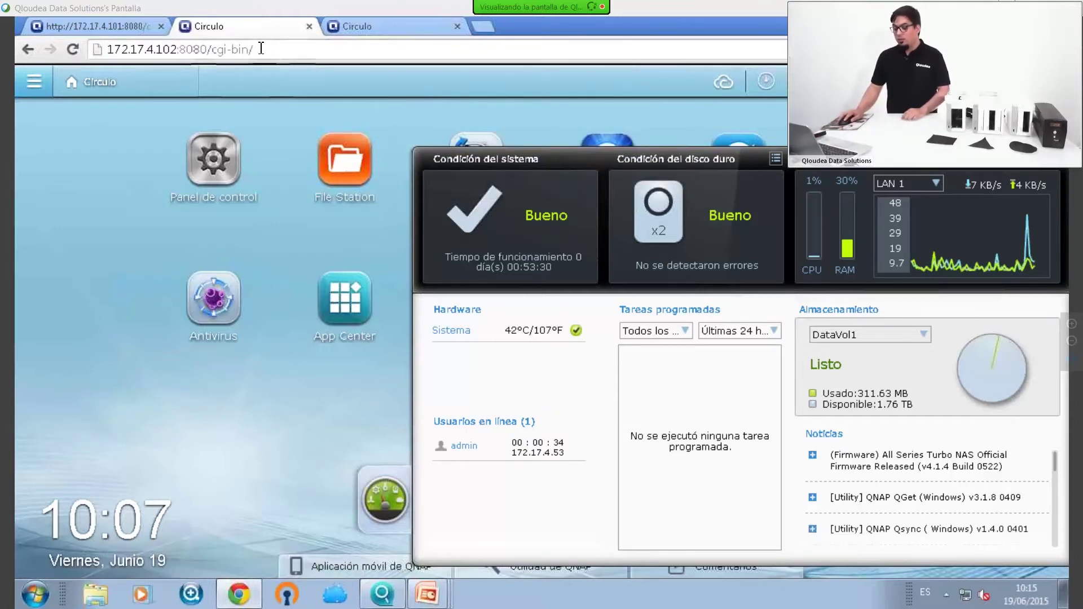
key("Return")
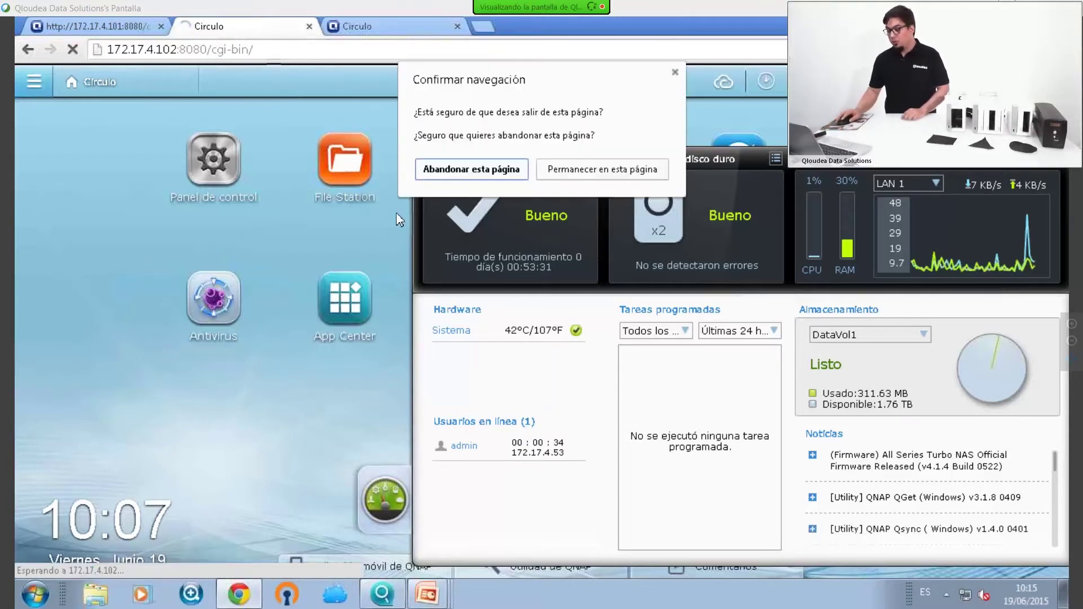
key("Return")
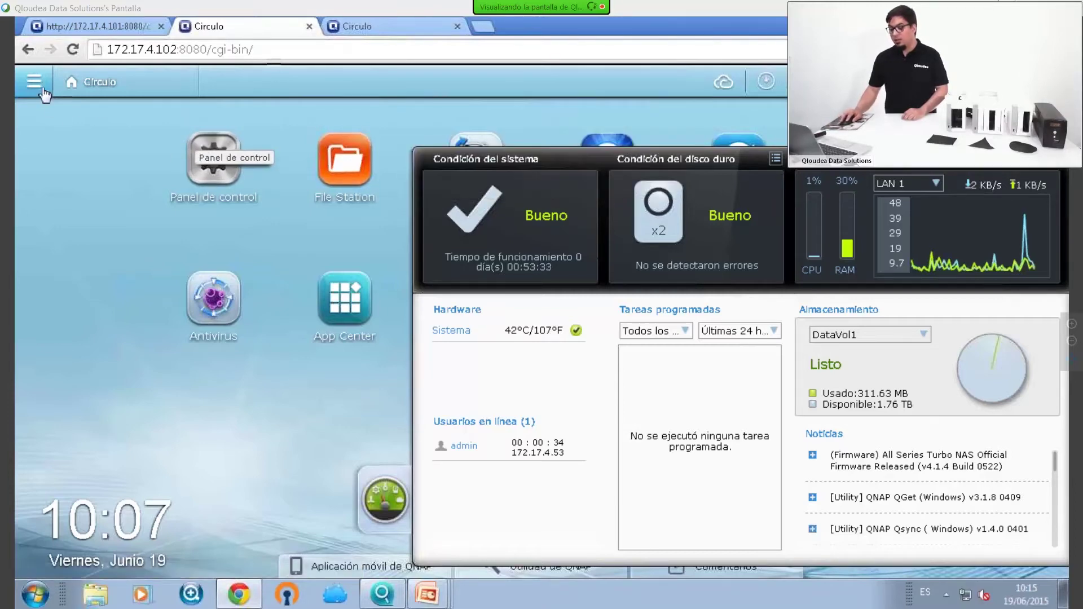
left_click(34, 82)
left_click(123, 227)
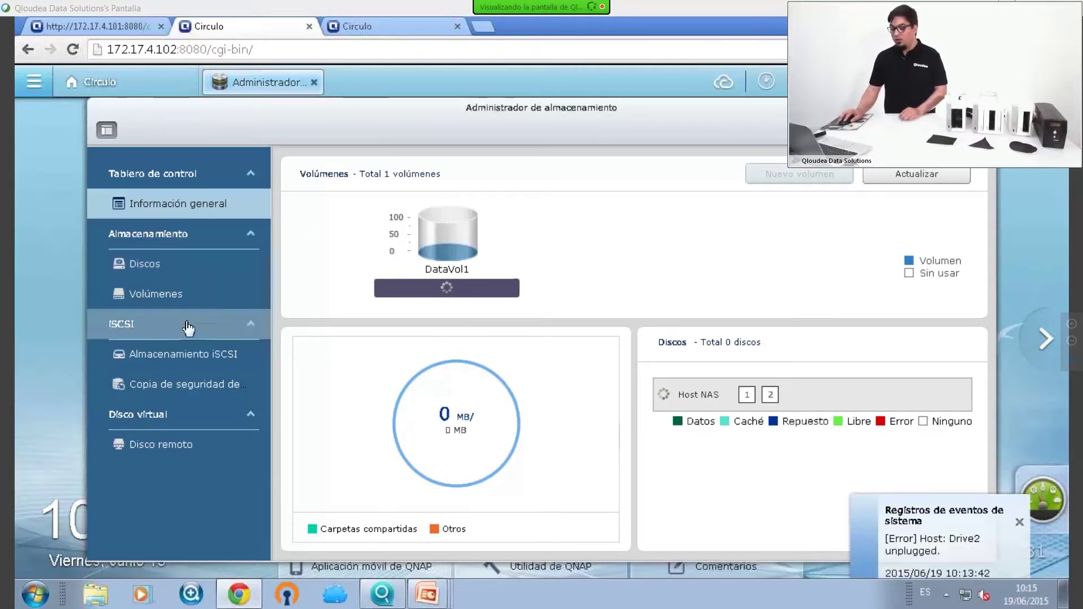
Show the Volúmenes page, where DataVol1's RAID 1 group reads Degradado
left_click(180, 294)
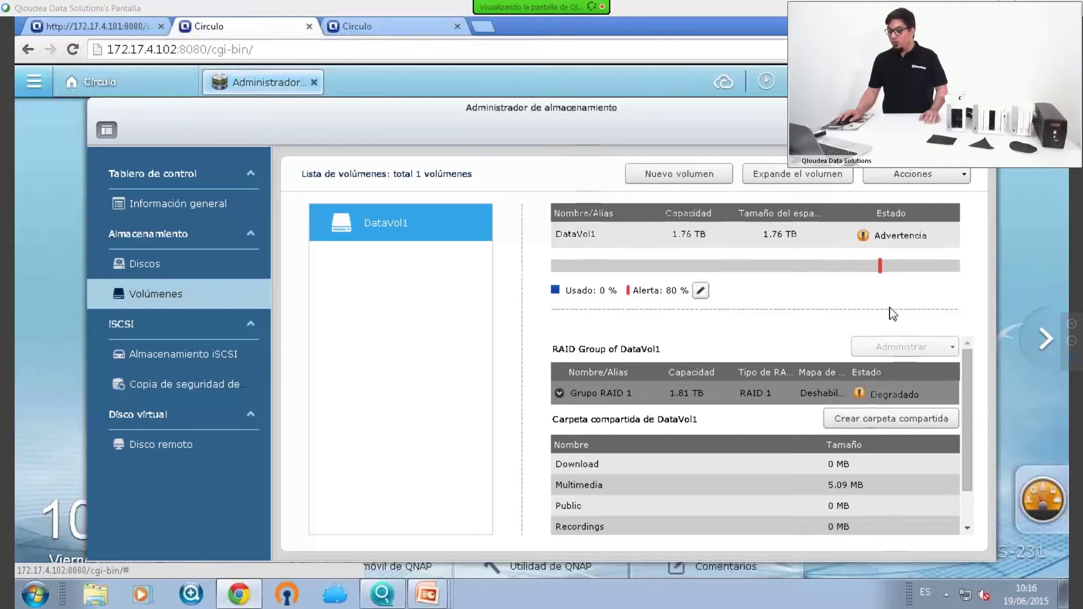
Switch to Discos and back to Volúmenes, then maximize Storage Manager to watch the RAID 1 rebuild
left_click(145, 266)
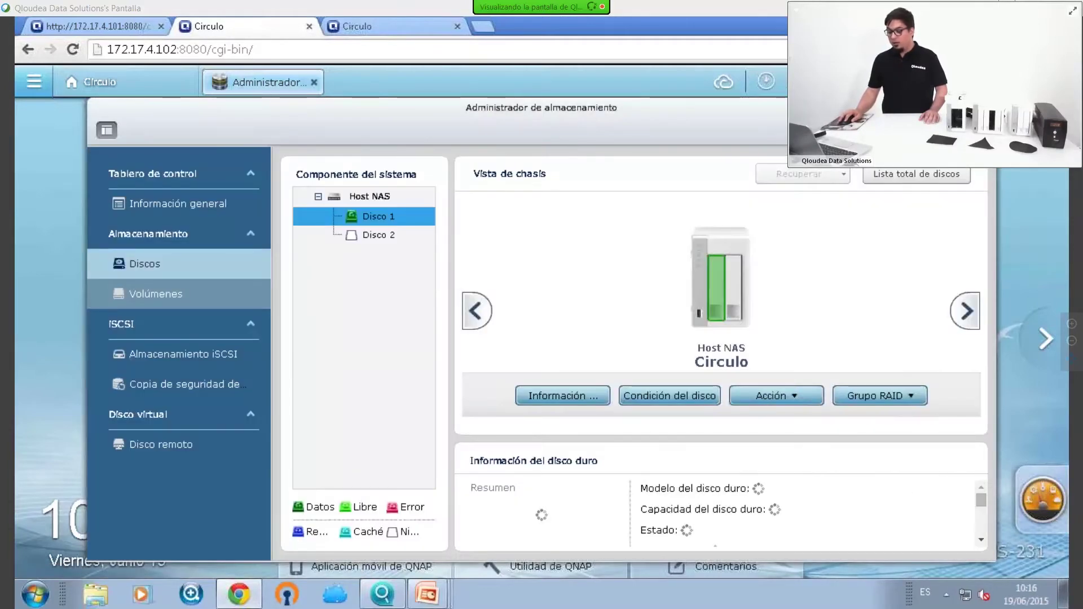
left_click(156, 294)
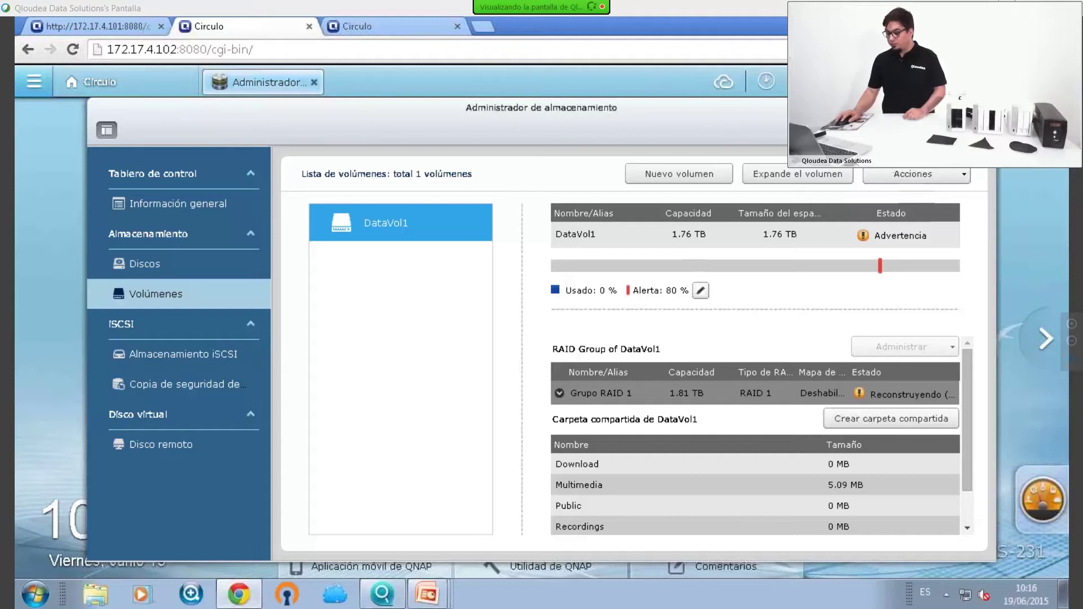
left_click(967, 107)
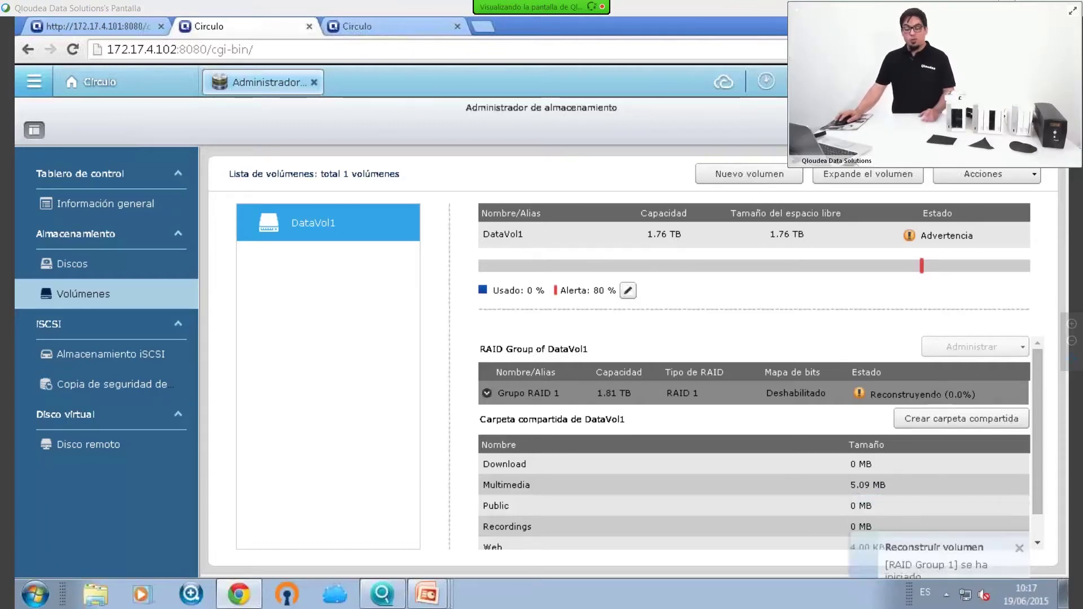
Minimize Storage Manager and then Chrome to bring up the Qfinder device list
left_click(91, 83)
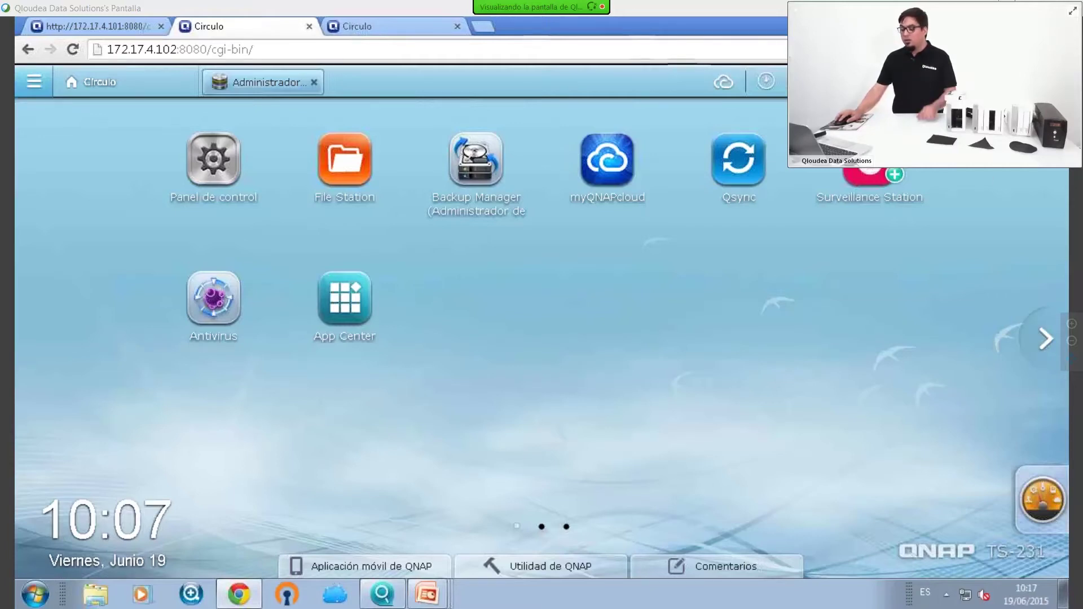
left_click(1000, 23)
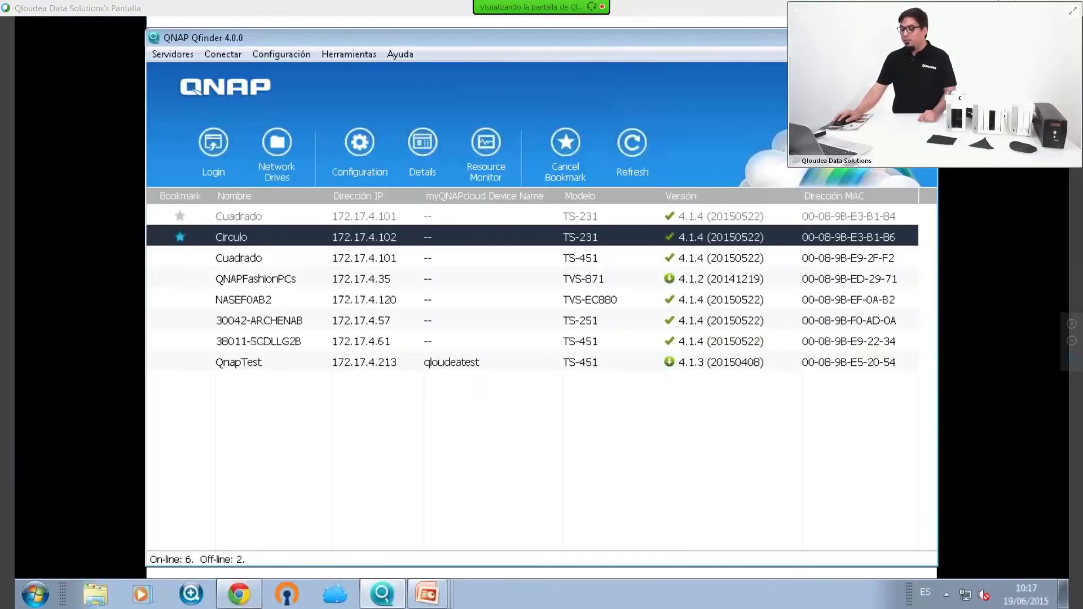
Bring up the presentation slideshow, step back one slide, and return to Qfinder
left_click(878, 35)
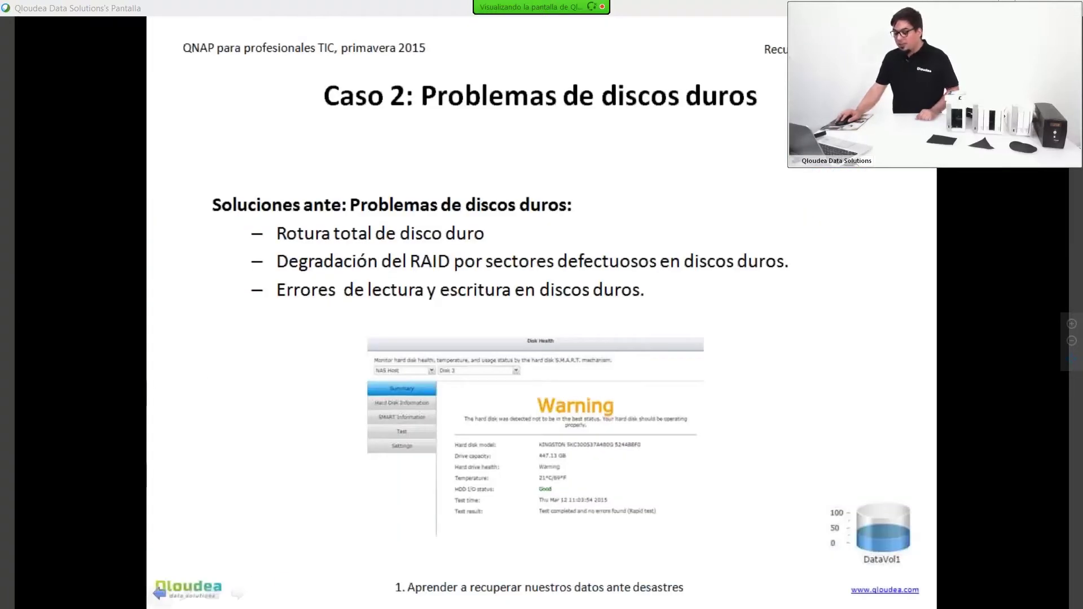
left_click(160, 597)
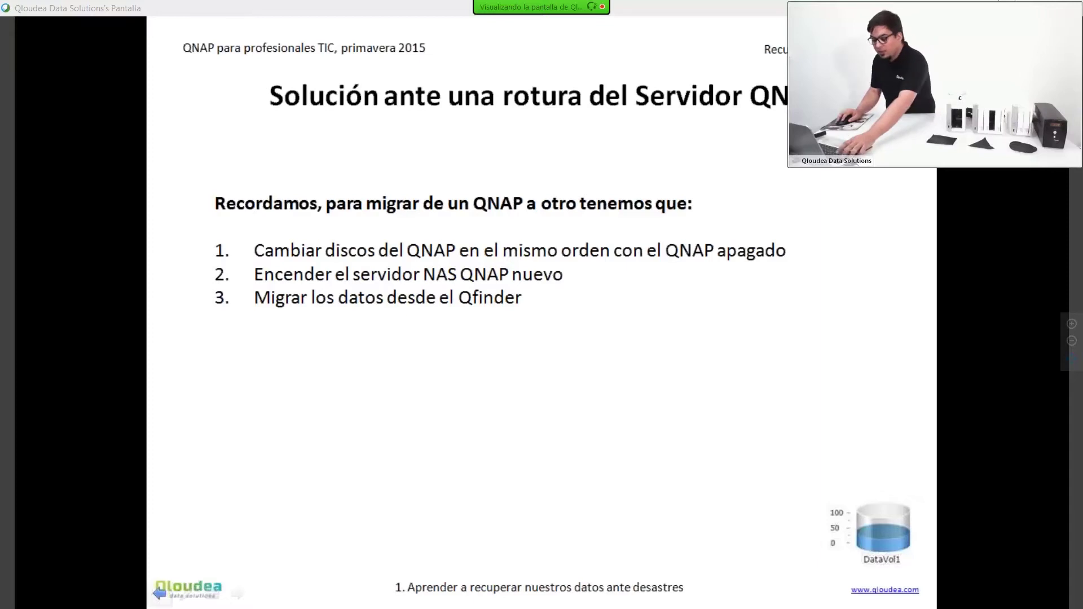
key("alt+Tab")
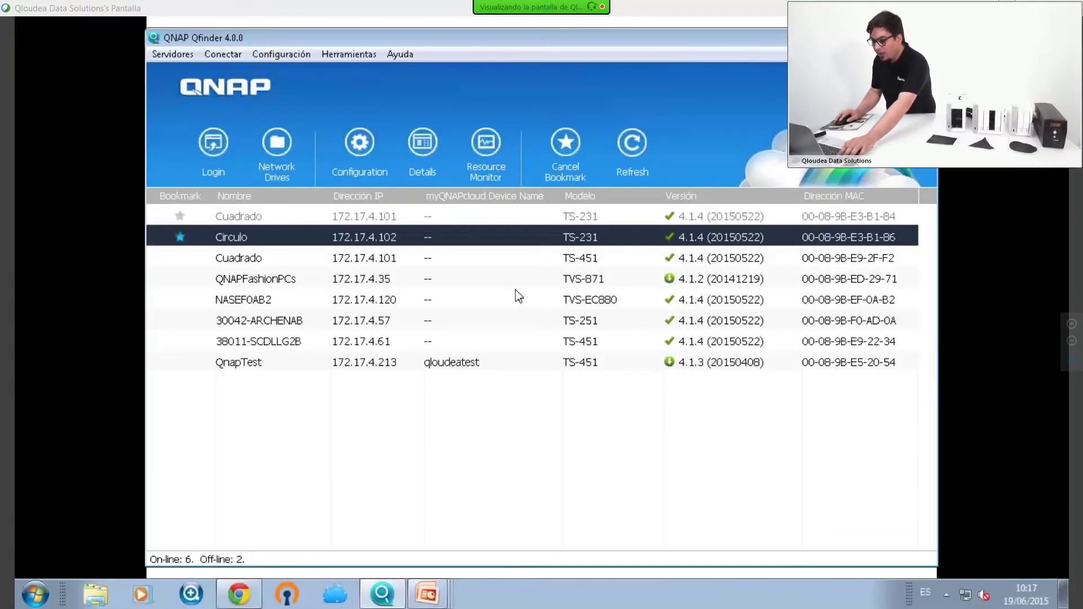
key("F5")
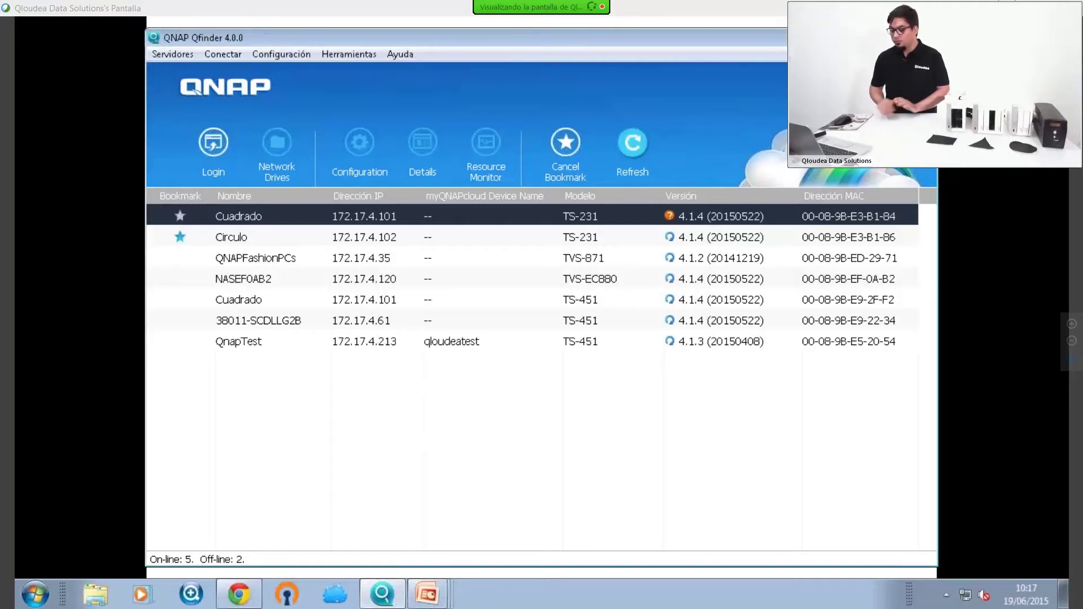
left_click(244, 302)
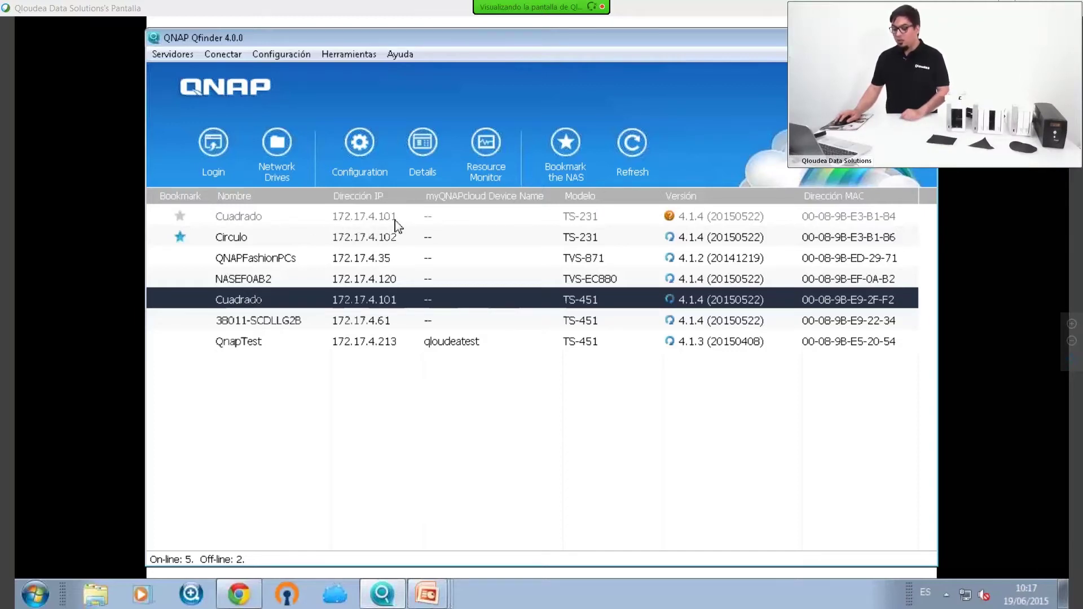
double_click(364, 300)
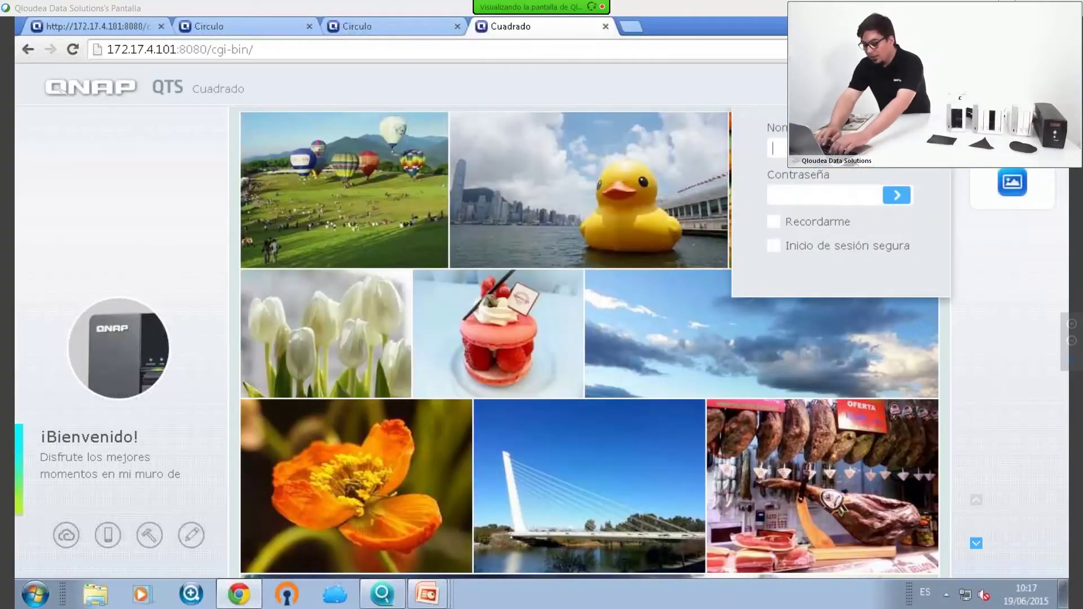
Log into Cuadrado as the administrator with the account password, declining Chrome's offer to save it
type("admin")
key("Tab")
type("admin")
key("Return")
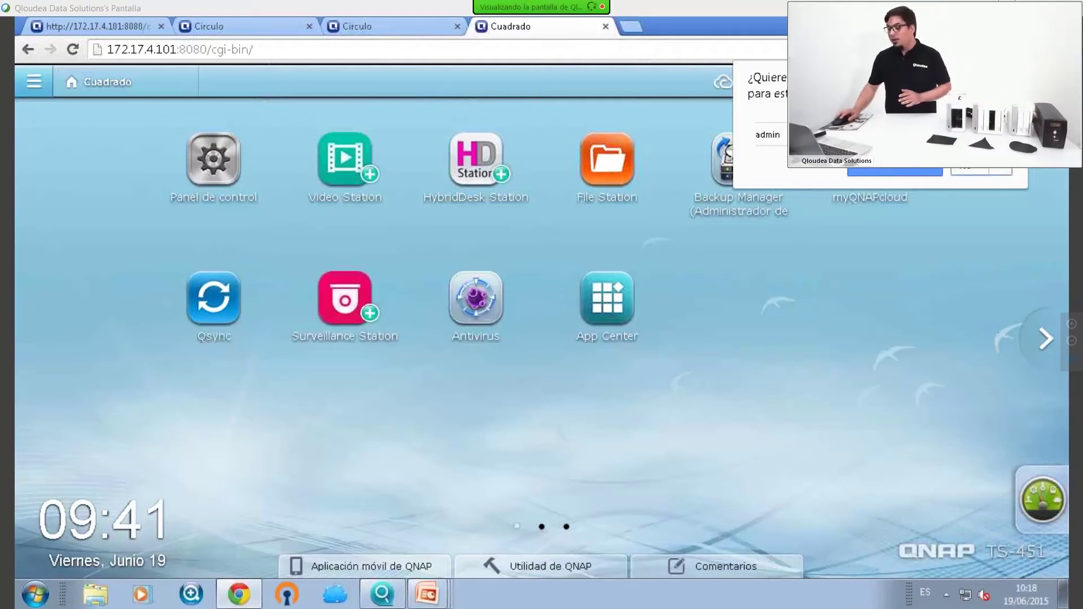
left_click(969, 168)
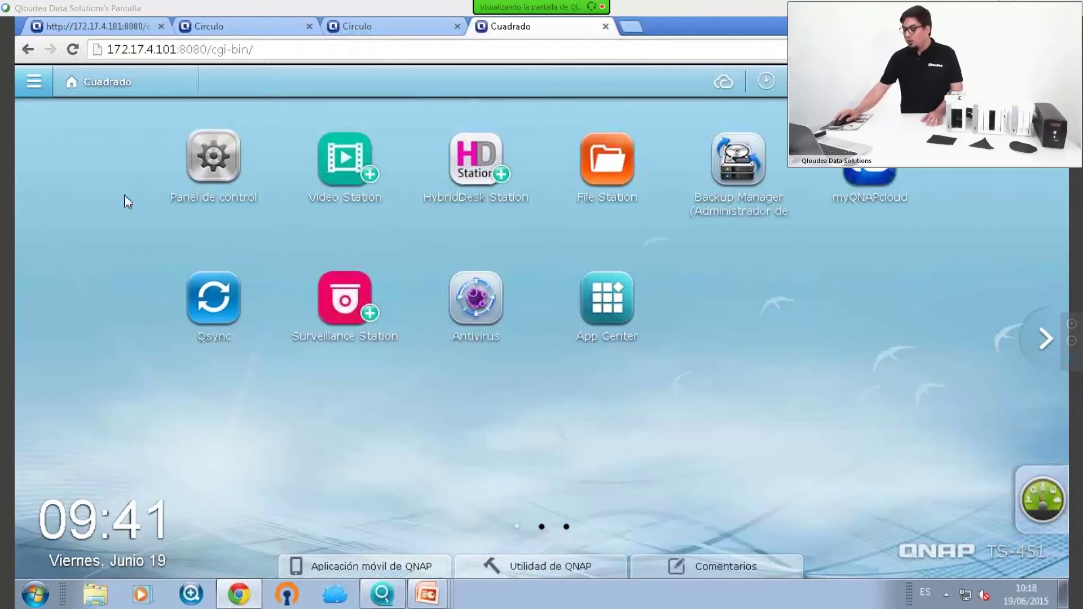
left_click(34, 81)
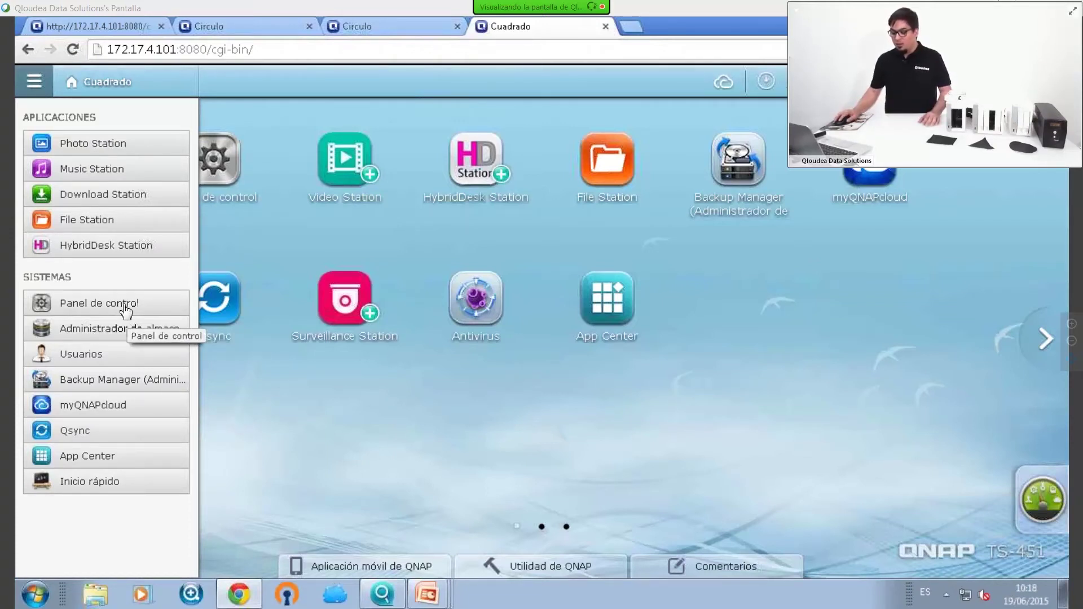
left_click(126, 308)
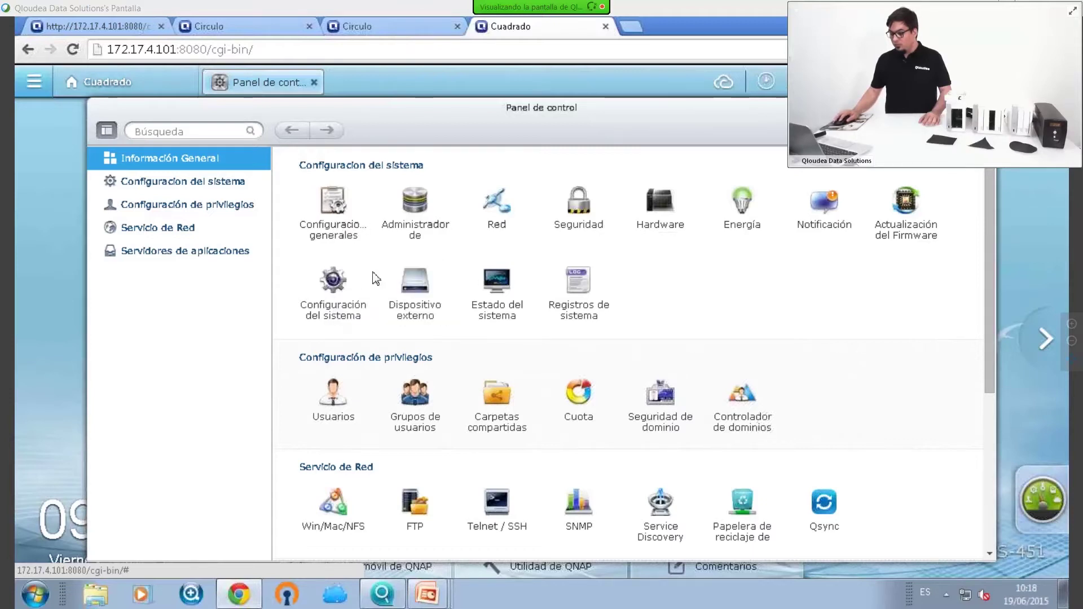
left_click(663, 206)
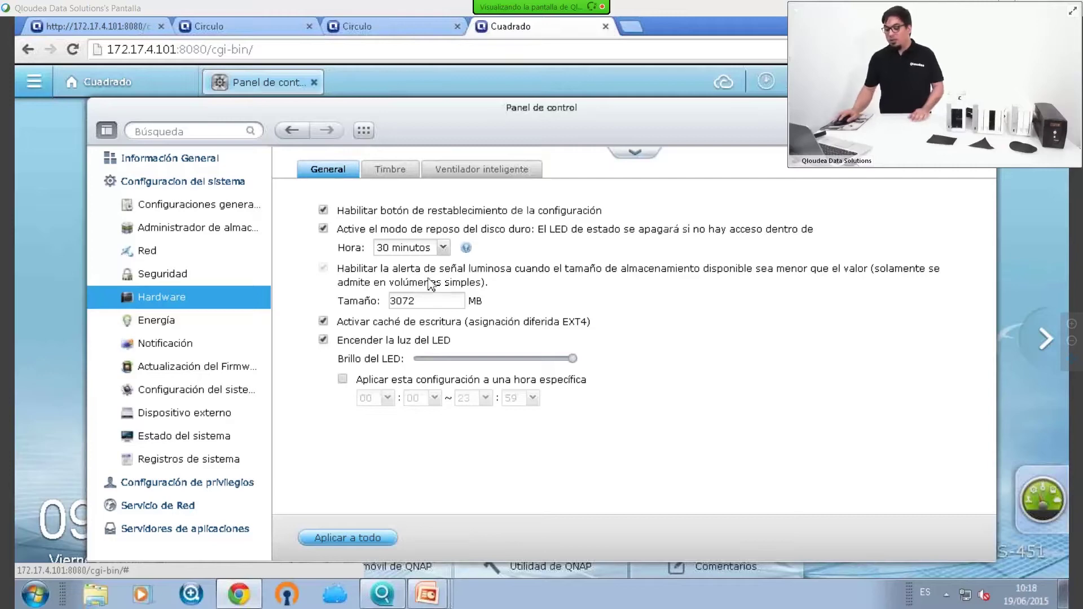
left_click(193, 443)
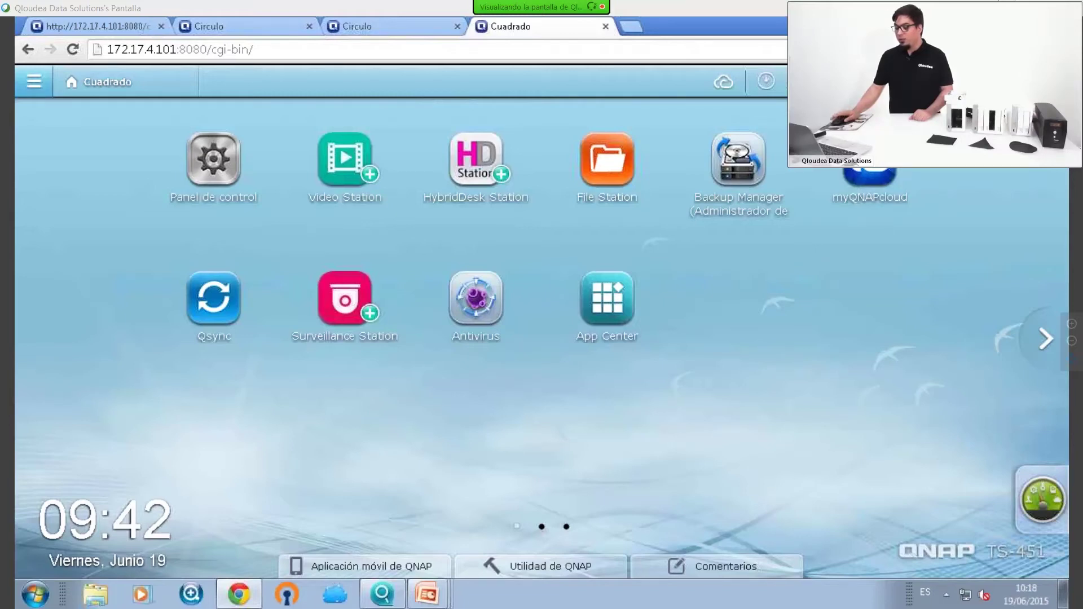
Return to the PowerPoint slideshow and advance two slides to 'Caso 2: Problemas de discos duros'
left_click(996, 23)
left_click(867, 34)
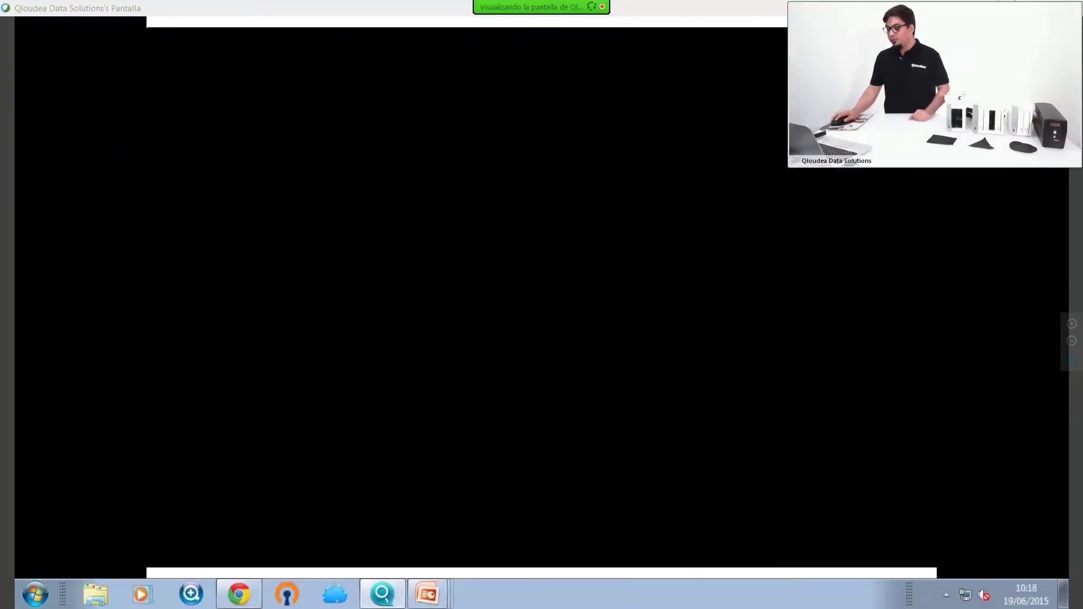
left_click(677, 179)
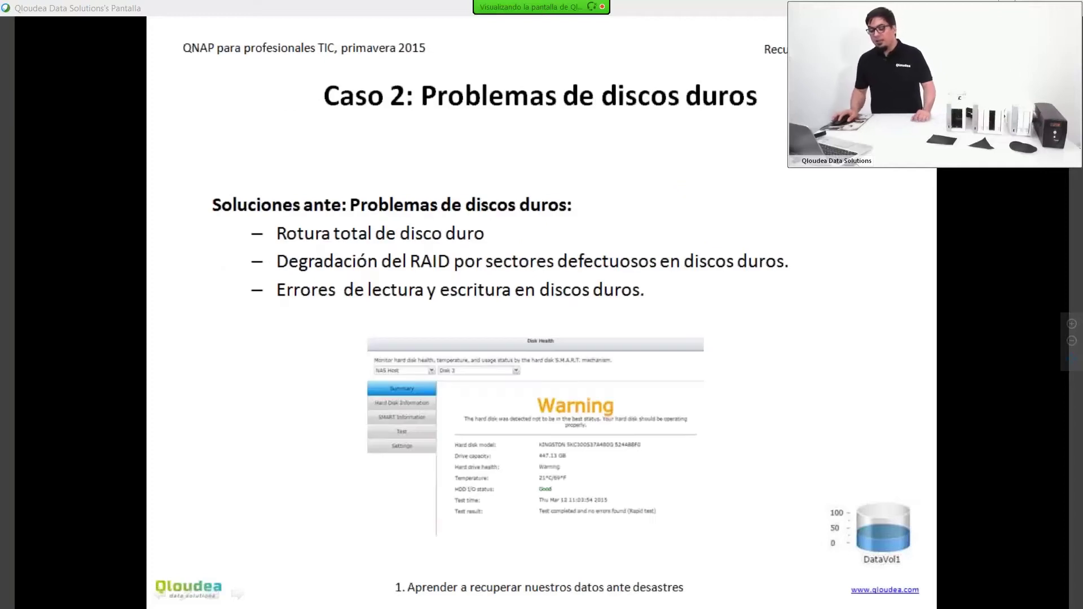
left_click(677, 178)
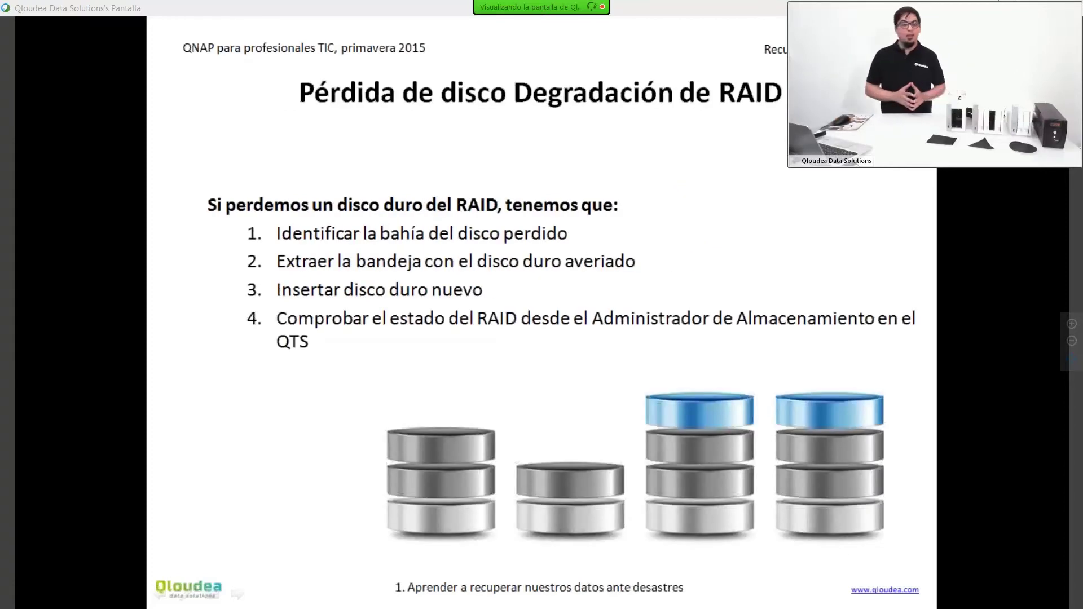
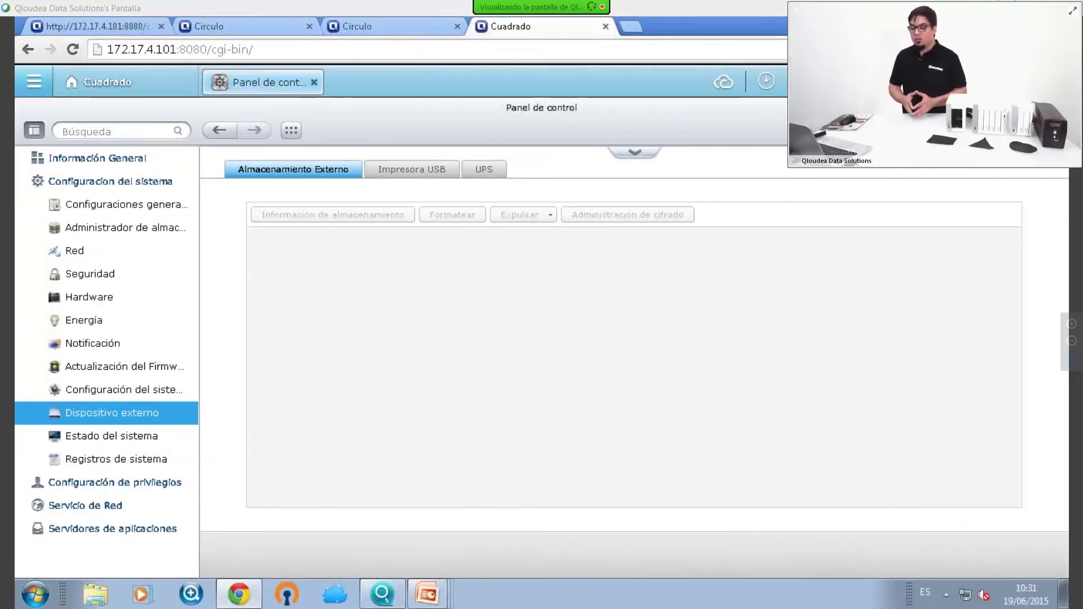
Review the first NAS's USB printer and UPS settings, then switch to the Circulo NAS tab
left_click(421, 172)
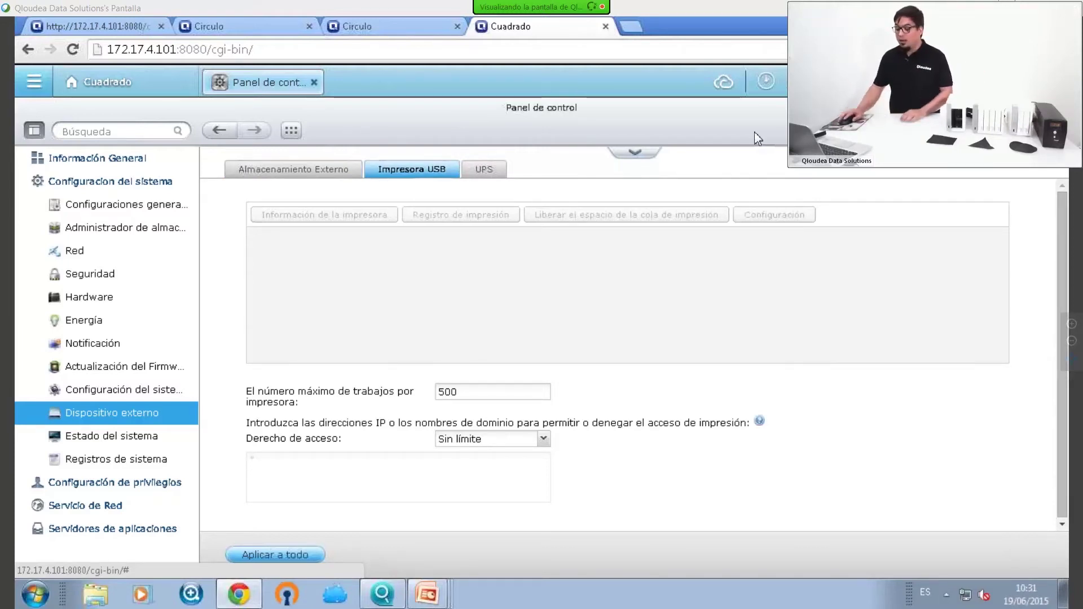
left_click(487, 172)
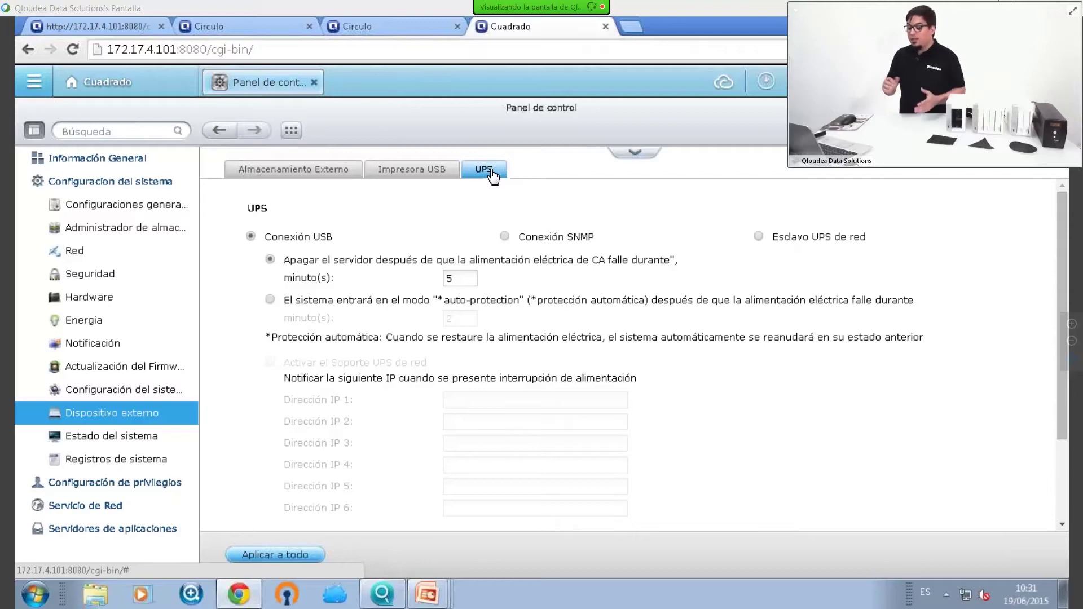
scroll(522, 281, "down", 2)
scroll(522, 280, "down", 1)
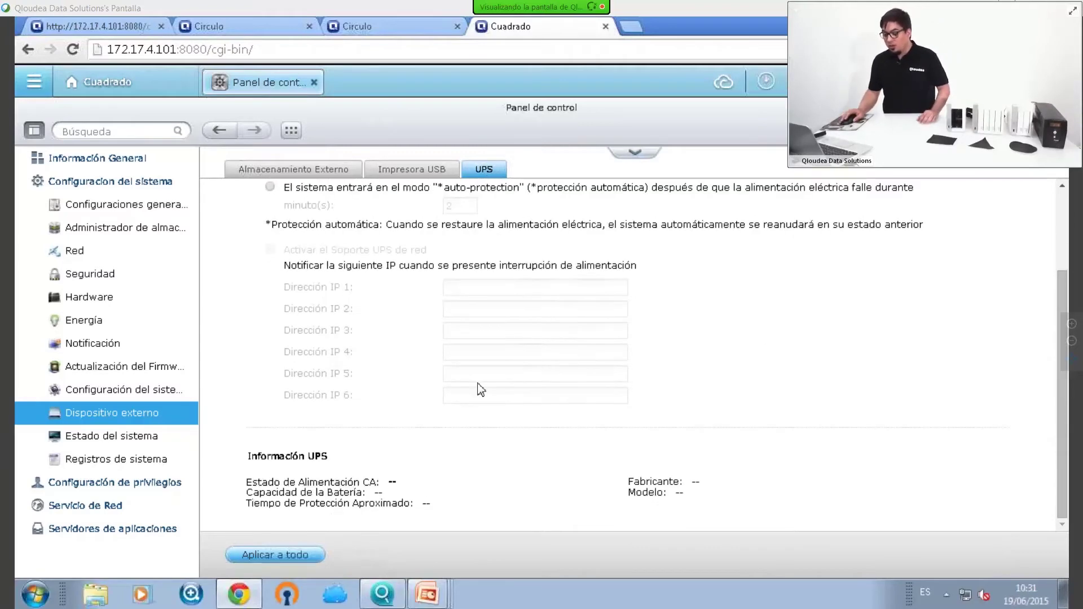
scroll(450, 274, "up", 3)
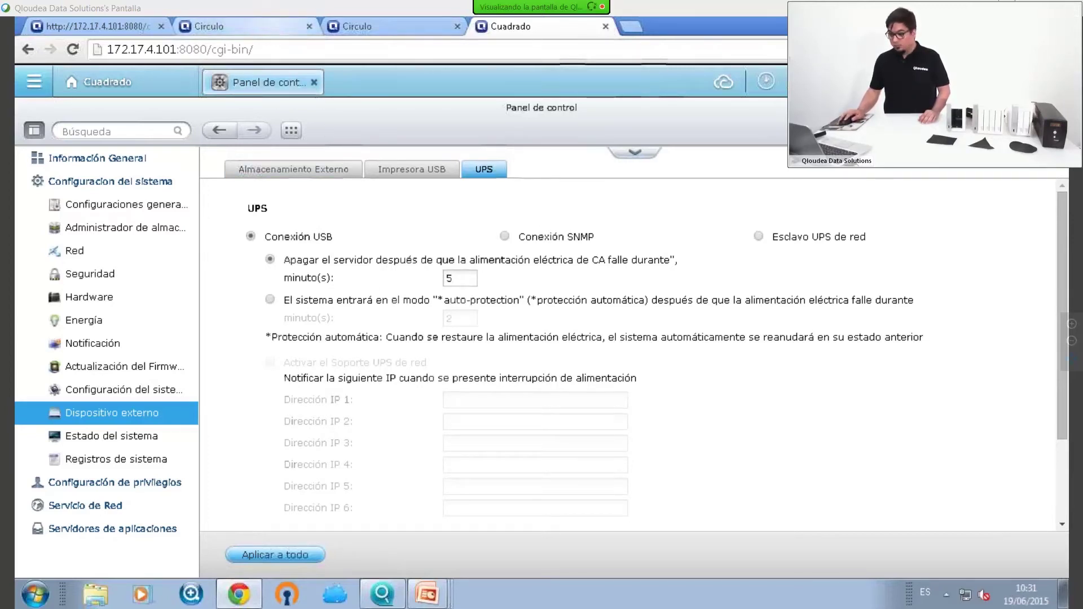
left_click(243, 26)
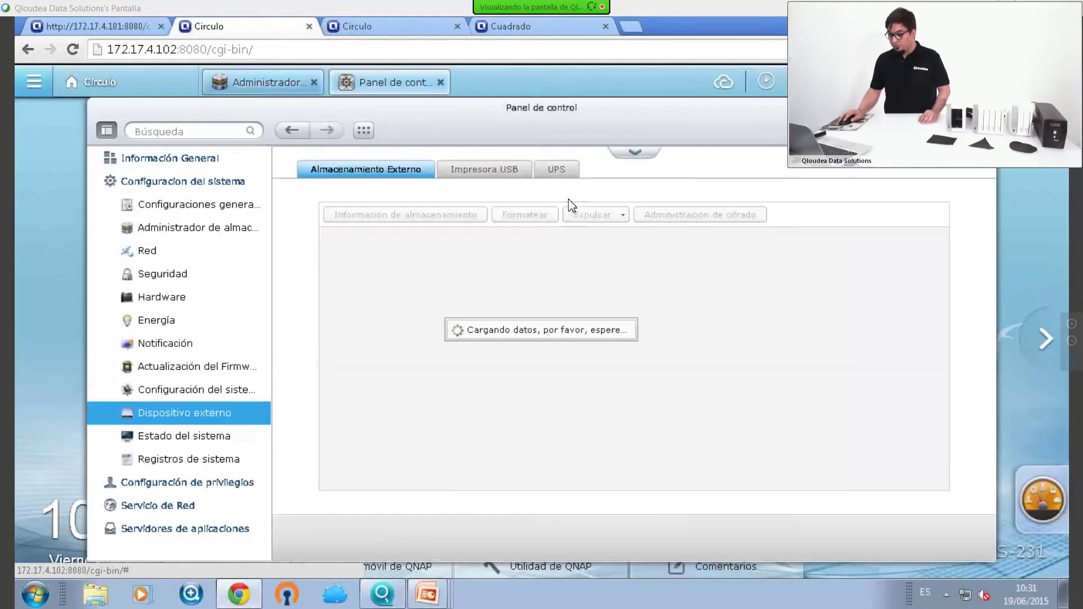
Show the Circulo NAS's UPS status: Normal, 100% battery, about 32 minutes, CPS Value600ELCD
left_click(557, 171)
scroll(559, 343, "down", 3)
scroll(559, 343, "up", 3)
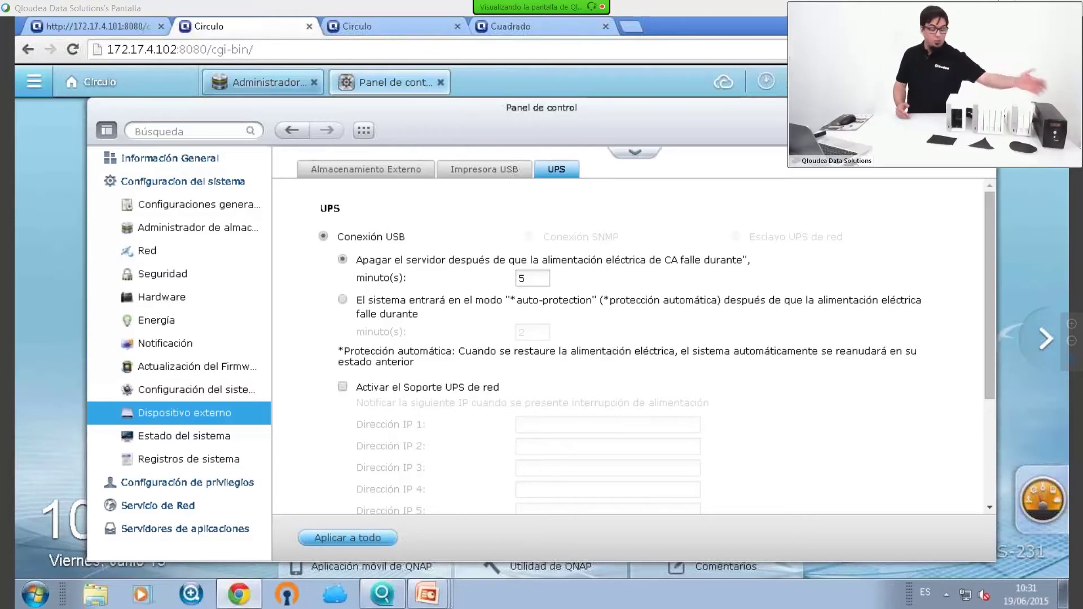
scroll(621, 322, "down", 3)
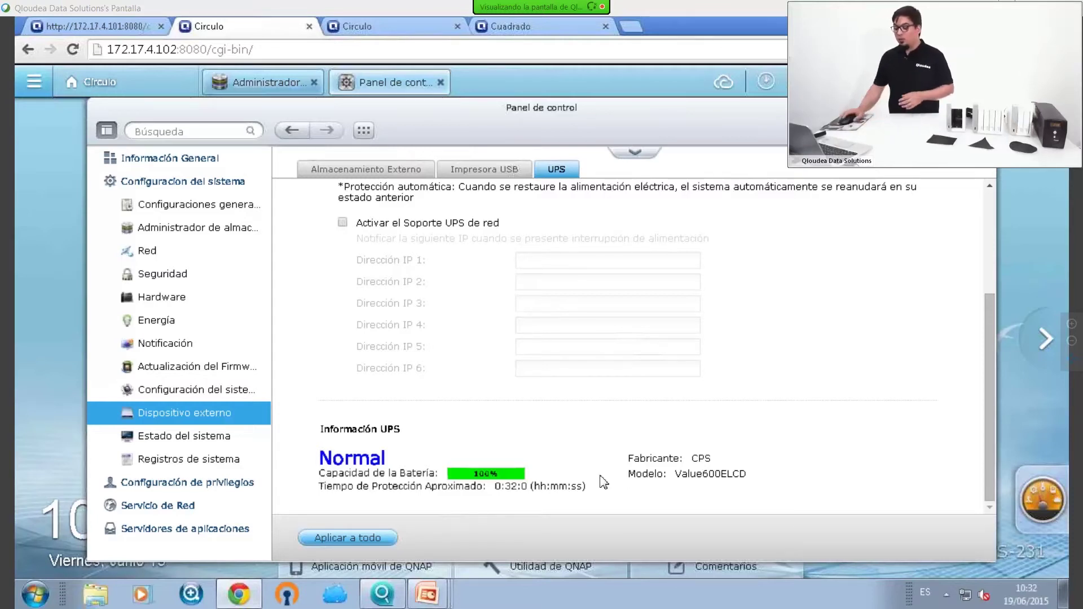
scroll(603, 482, "up", 5)
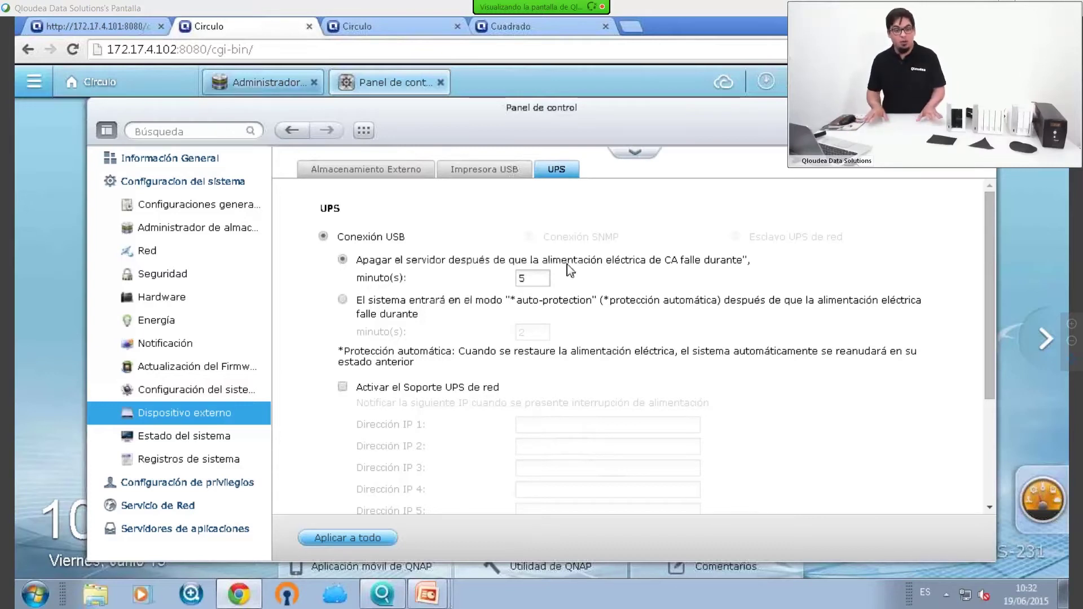
Set the shutdown delay to 20 minutes, then choose auto-protection mode on power failure
double_click(522, 278)
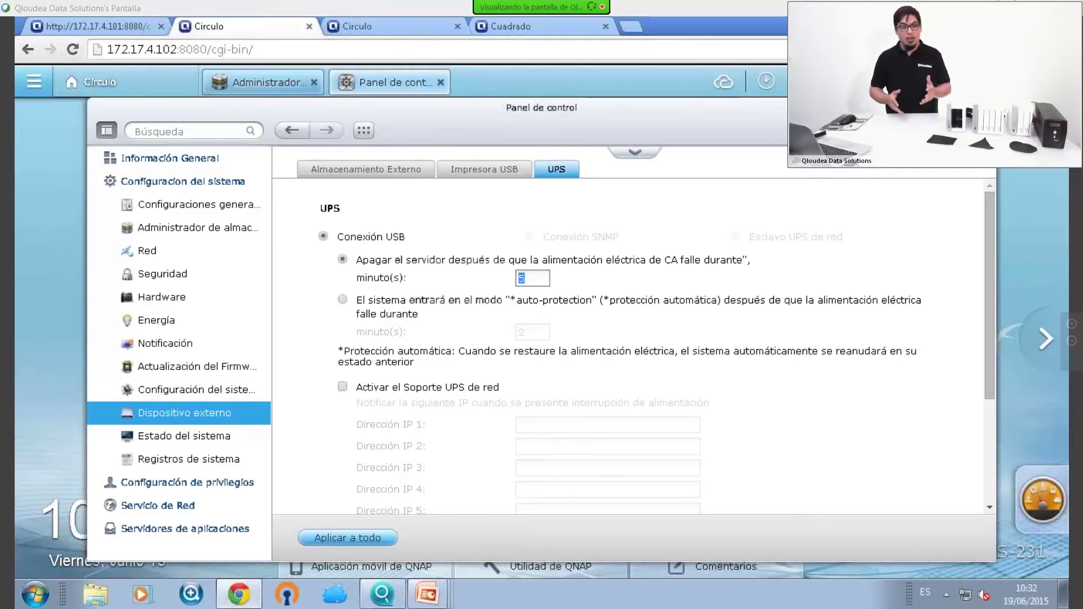
type("20")
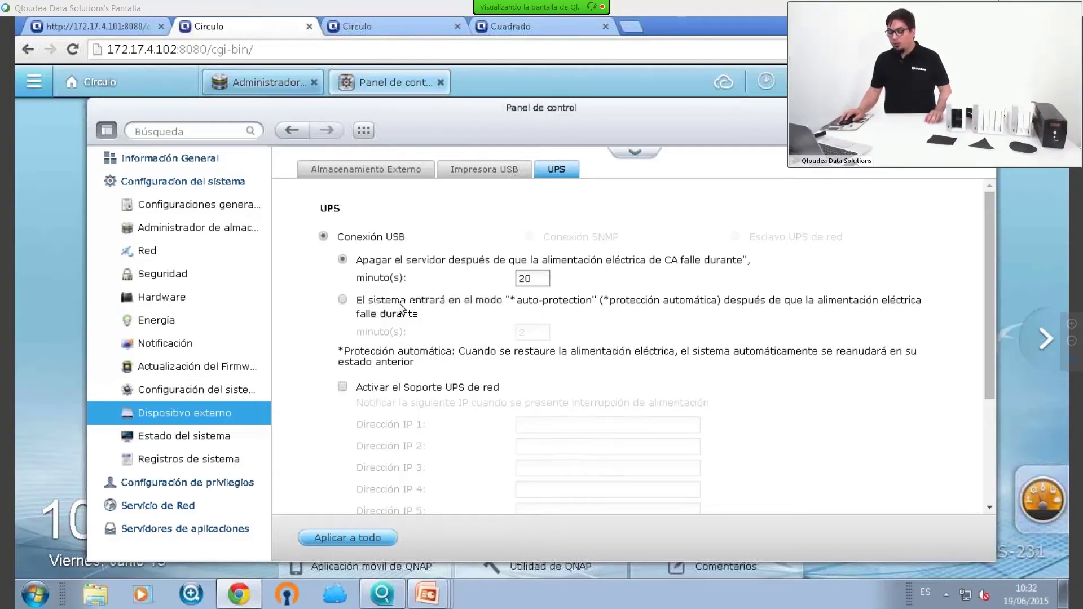
left_click(342, 300)
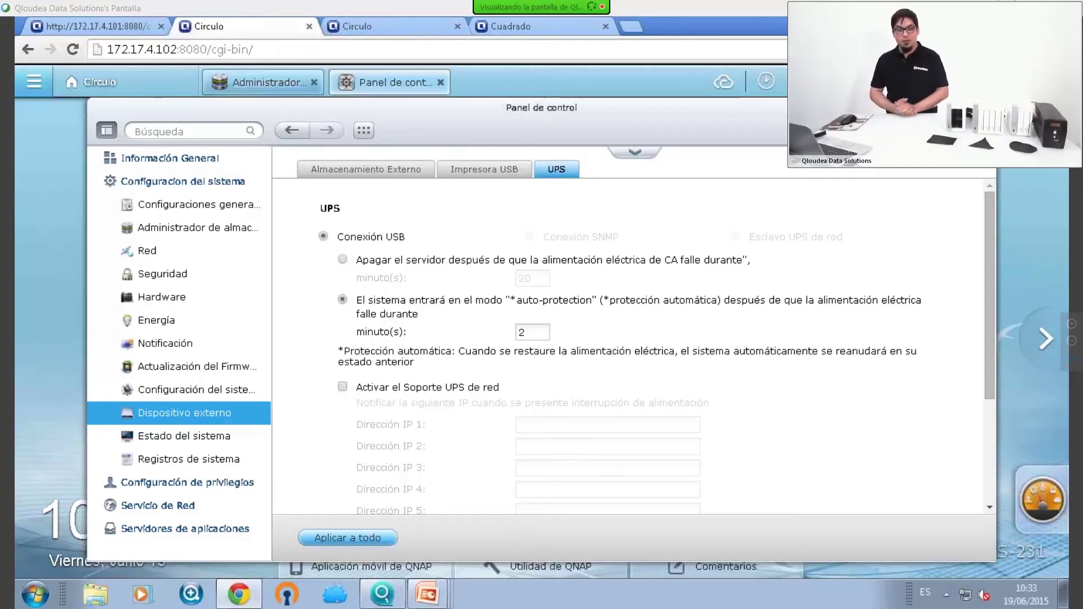
Switch back to shutting down the server after power failure
scroll(385, 334, "down", 5)
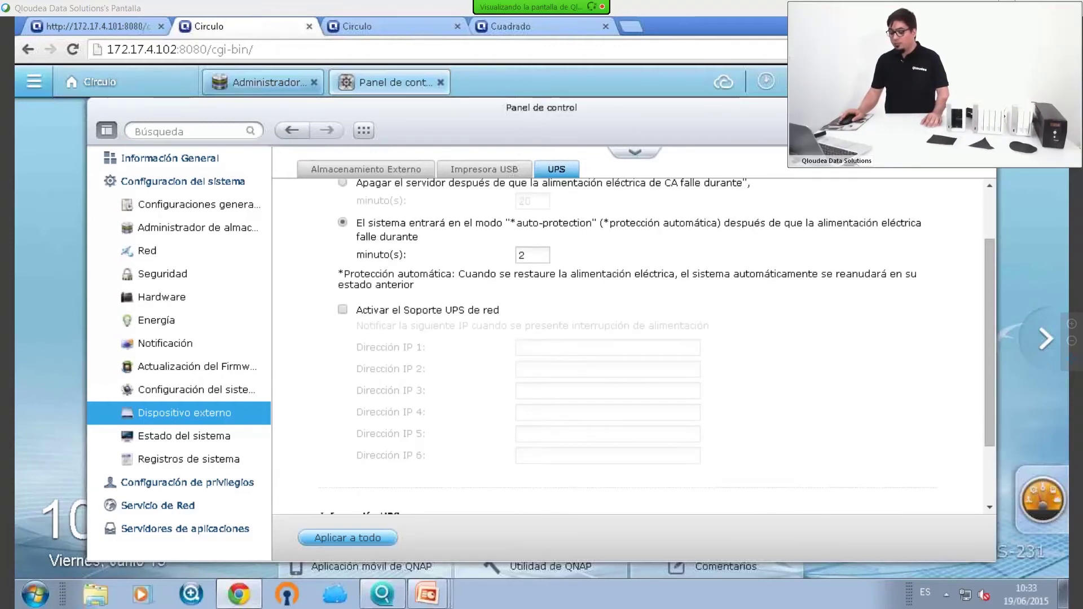
scroll(385, 333, "up", 5)
left_click(377, 260)
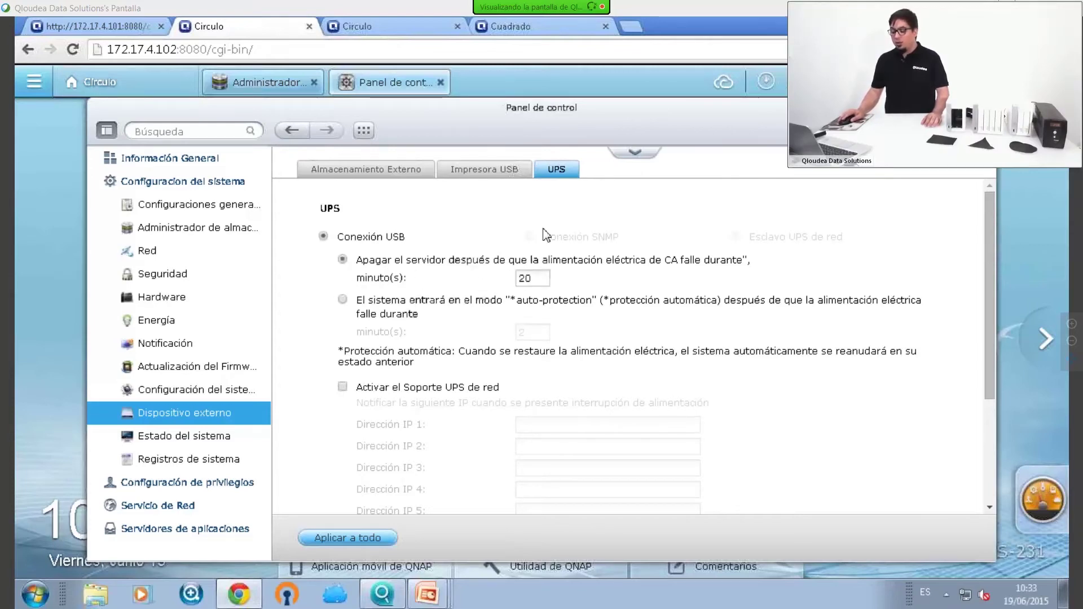
Enable network UPS support, typing 172.17.4.55 in Dirección IP 1 and then erasing it
scroll(418, 265, "down", 3)
left_click(400, 225)
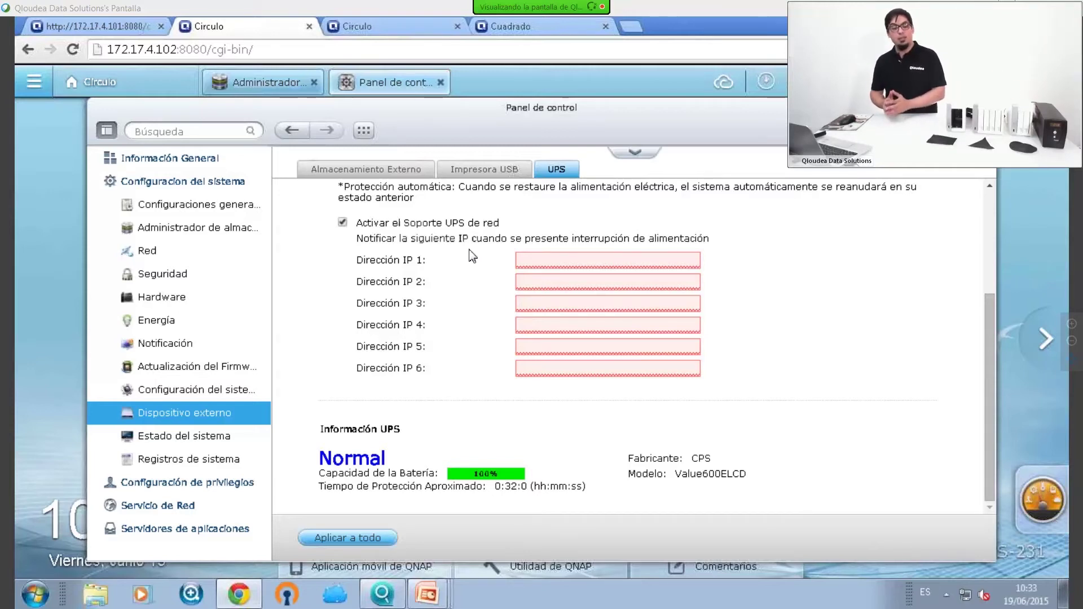
left_click(547, 265)
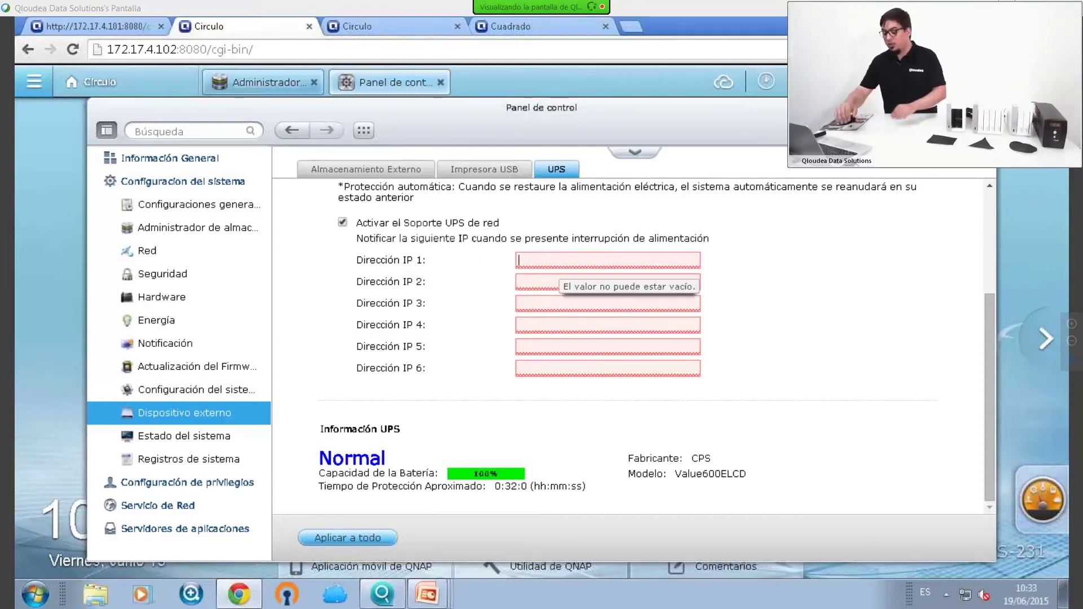
type("172.17.4.")
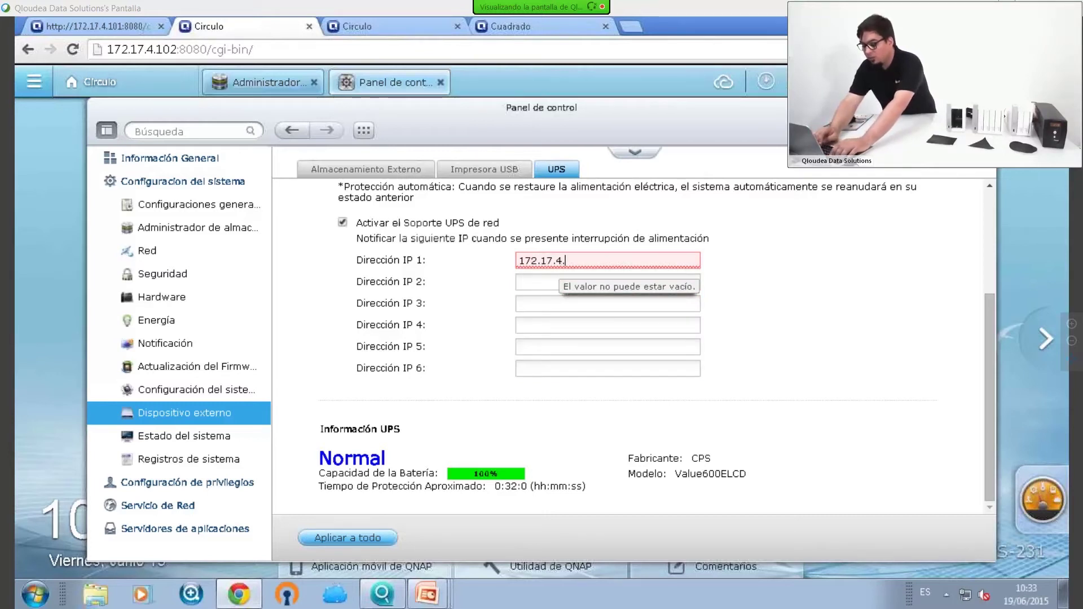
type("55")
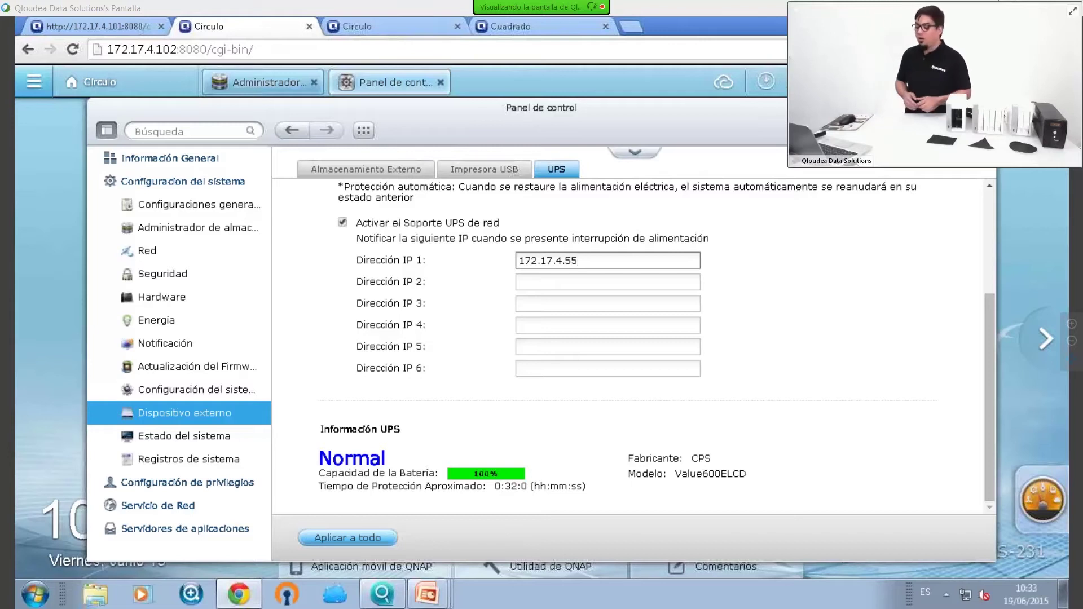
key("BackSpace")
key("BackSpace")
key("BackSpace")
key("BackSpace")
key("BackSpace")
key("BackSpace")
key("BackSpace")
key("BackSpace")
key("BackSpace")
key("BackSpace")
key("BackSpace")
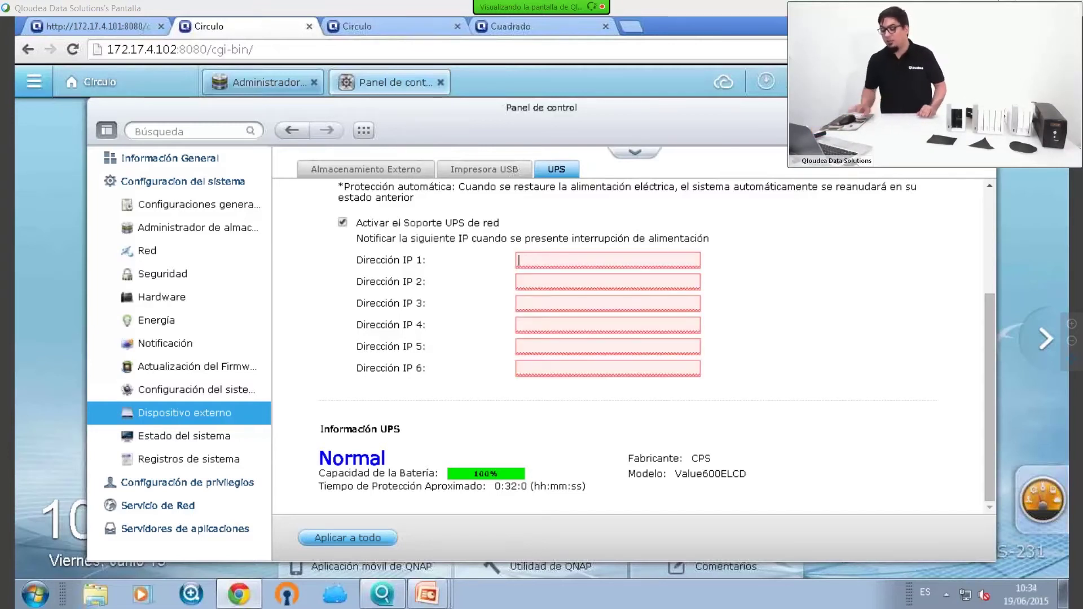
Turn network UPS support back off and reload the QTS page, triggering the leave-page prompt
left_click(473, 224)
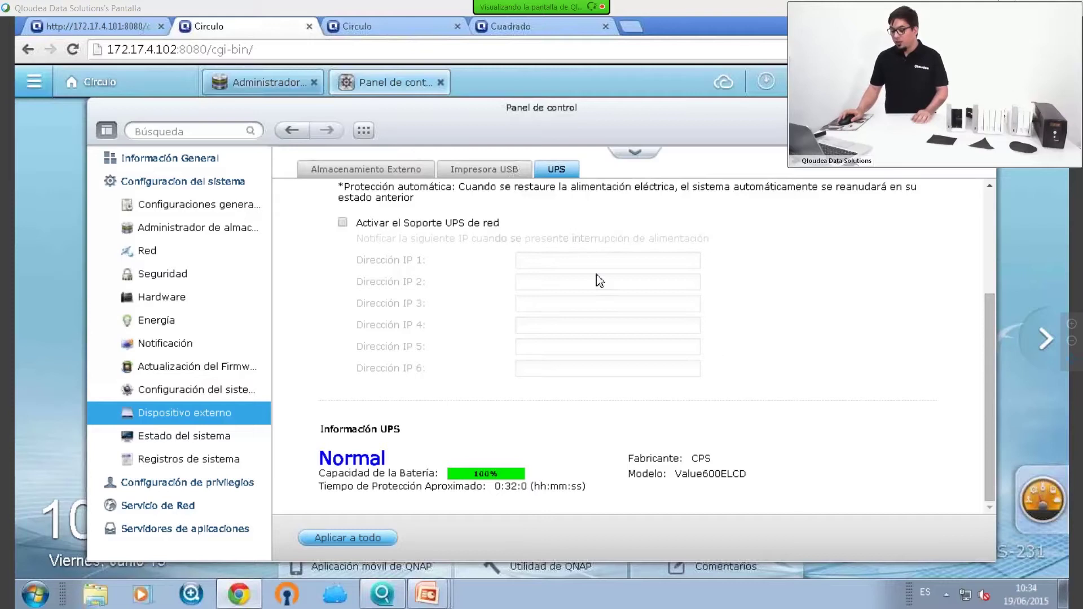
scroll(598, 277, "up", 3)
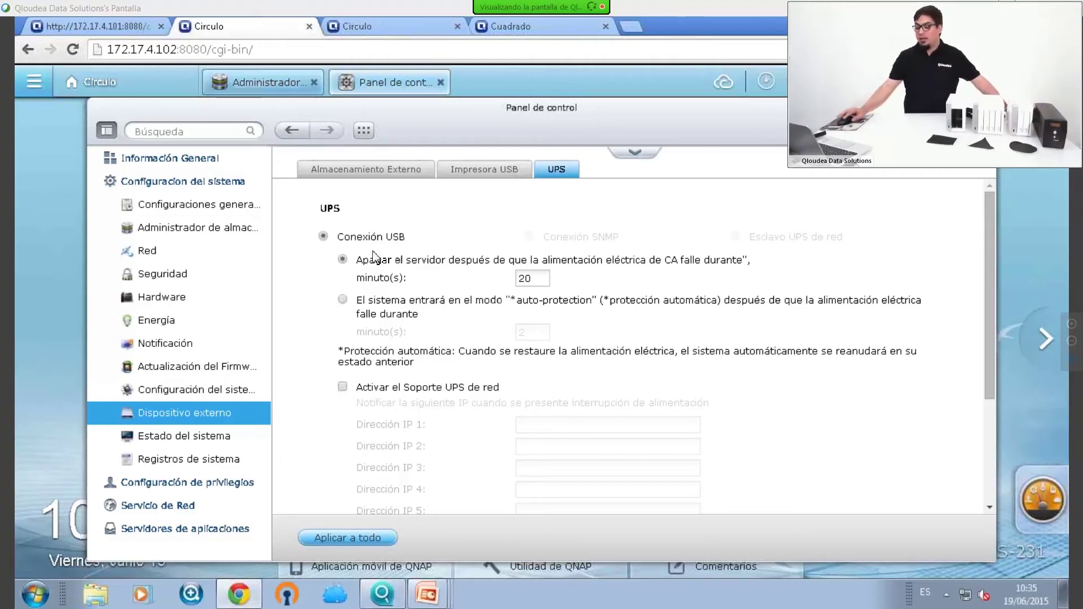
left_click(298, 43)
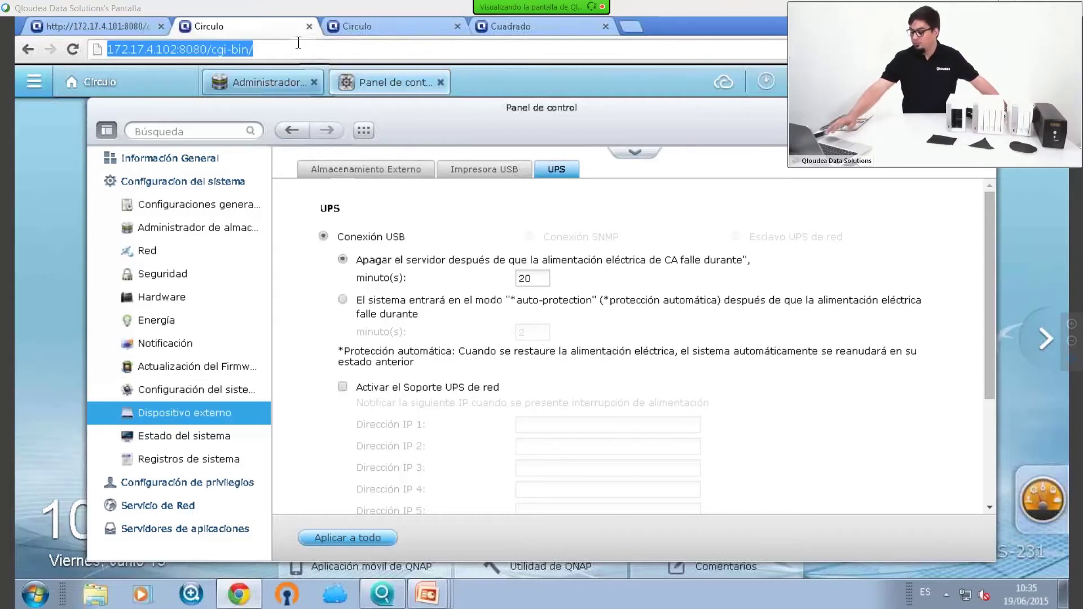
key("Return")
Confirm leaving the page, then reach Control Panel's External Device settings after the reload
left_click(491, 169)
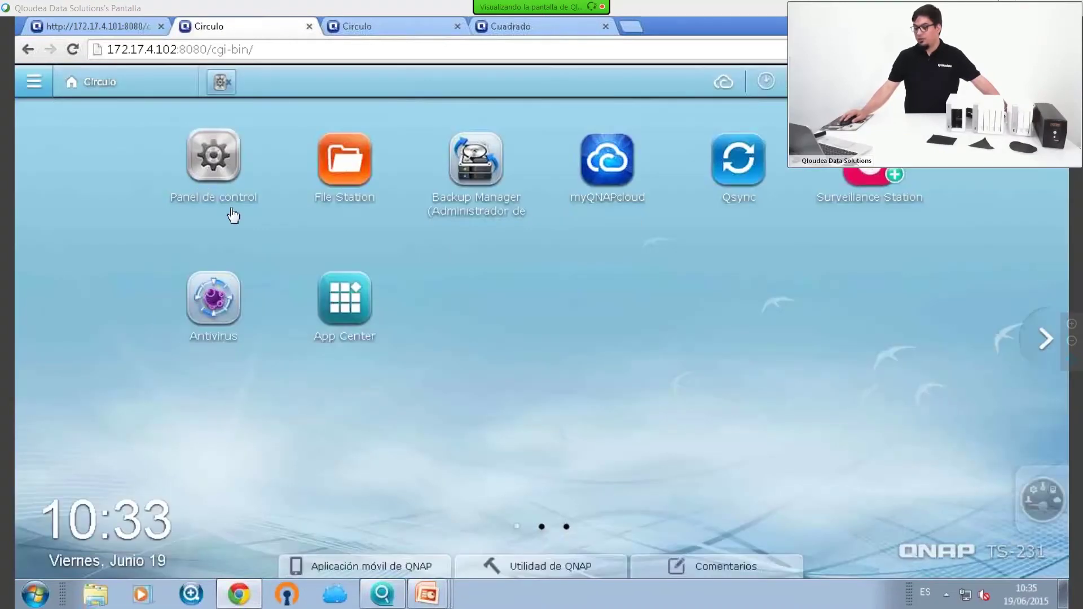
left_click(225, 199)
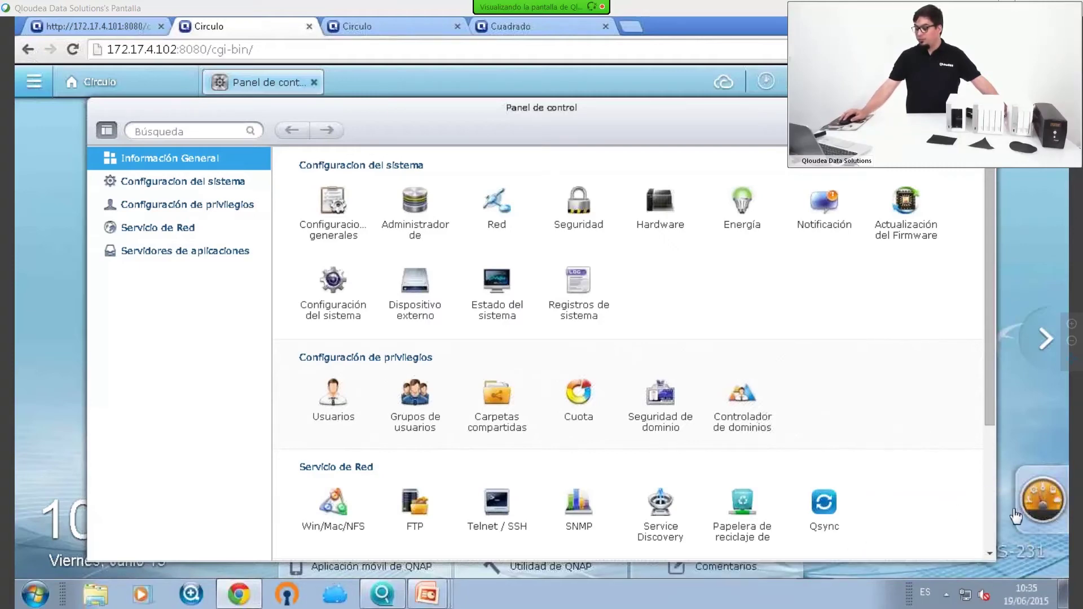
left_click(1043, 502)
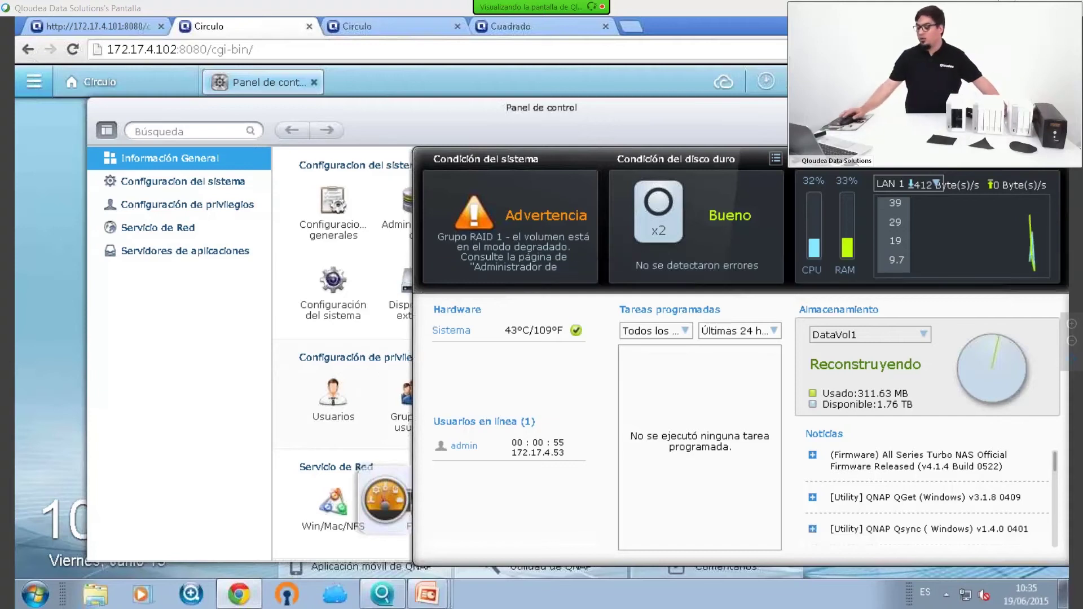
left_click(252, 416)
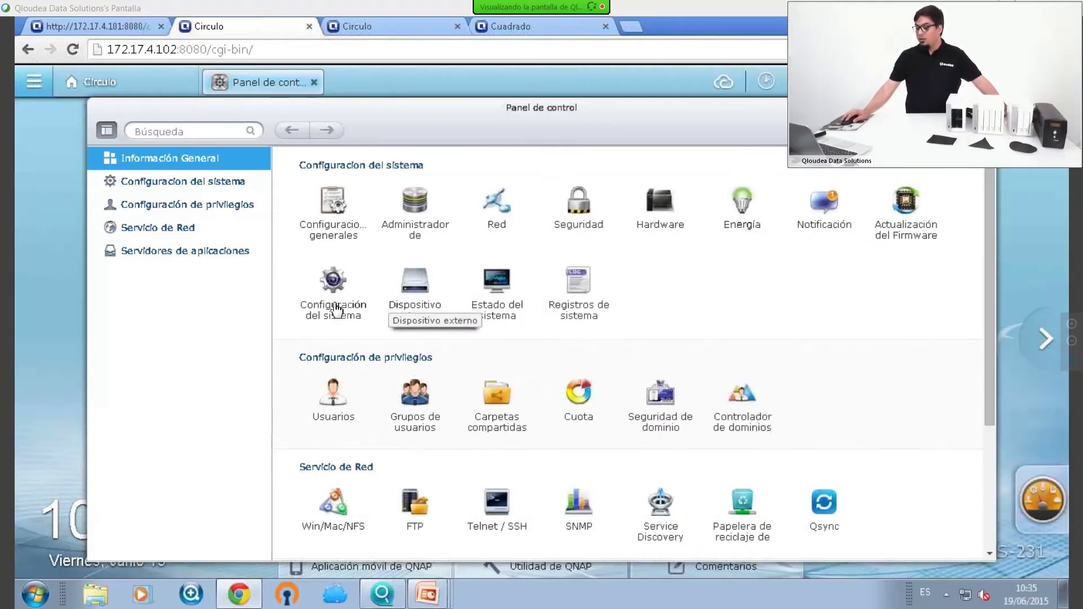
left_click(415, 285)
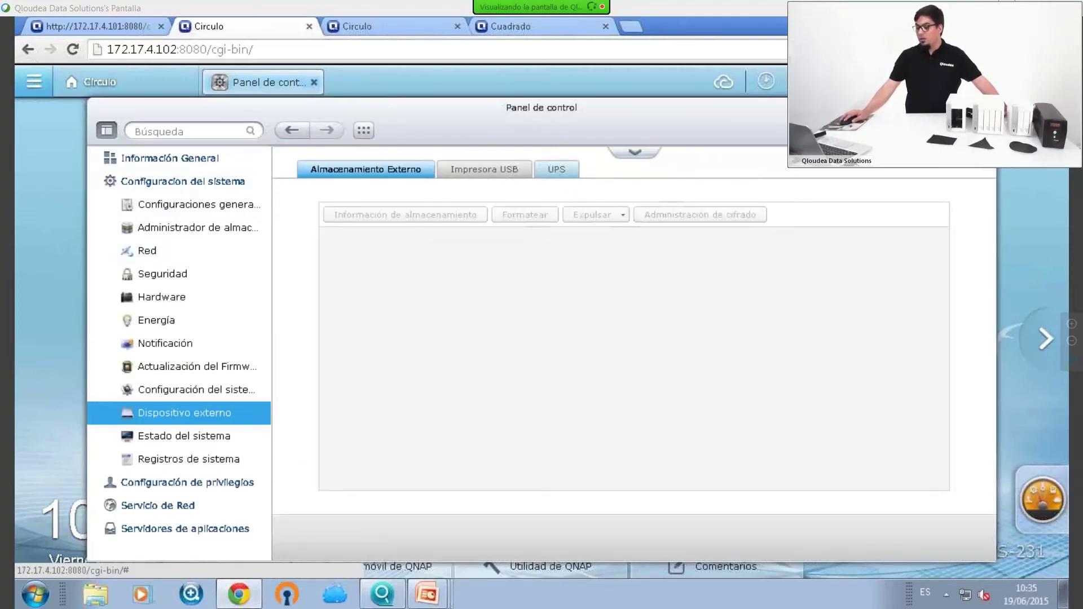
Show the UPS settings with the 5-minute delay and CPS Value600ELCD battery information
left_click(556, 170)
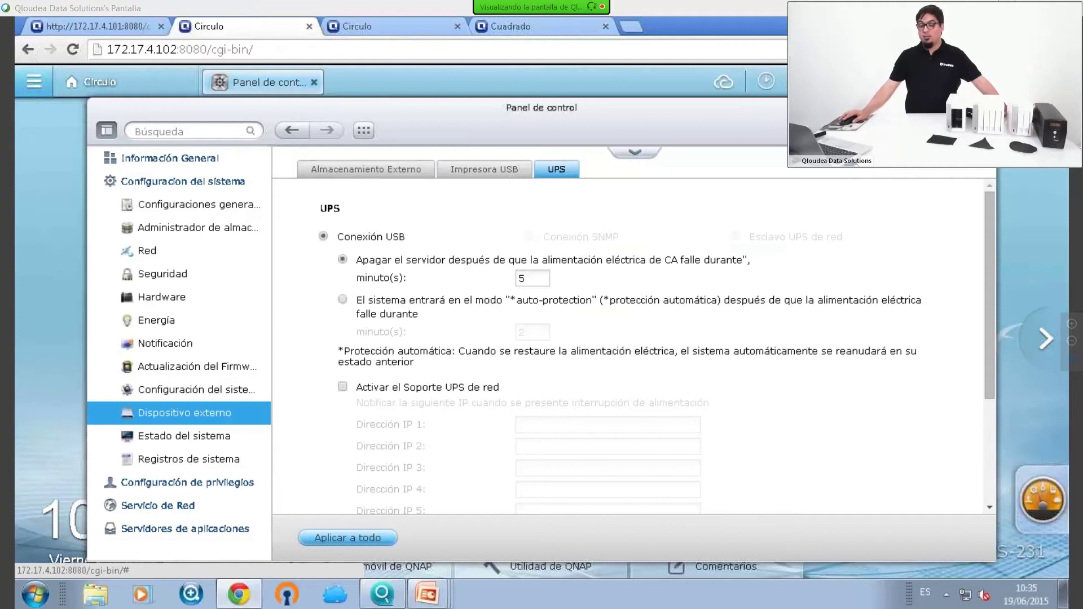
scroll(672, 326, "down", 3)
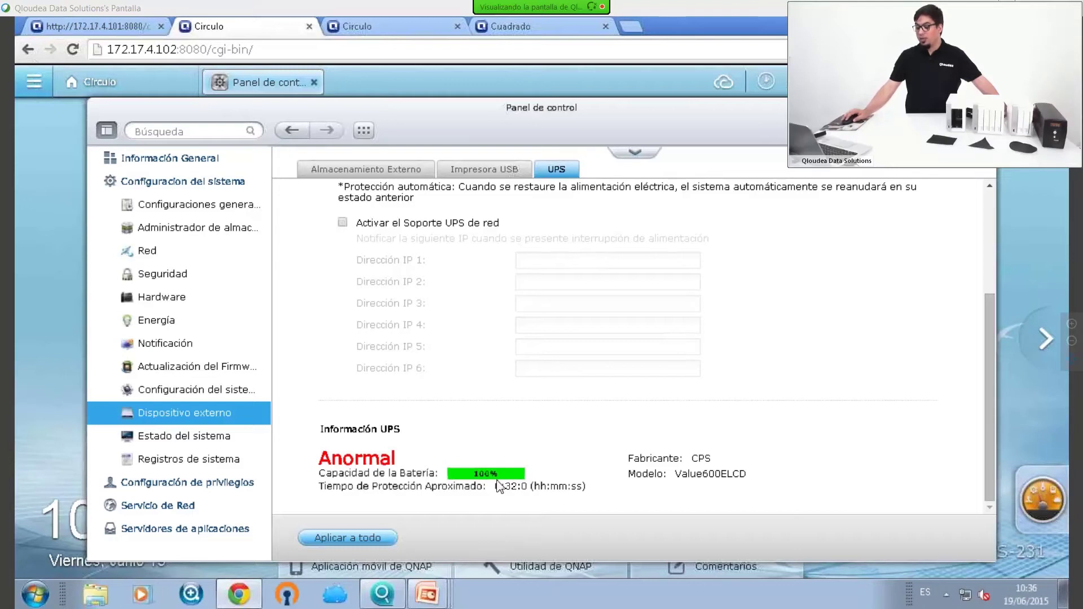
scroll(513, 435, "up", 3)
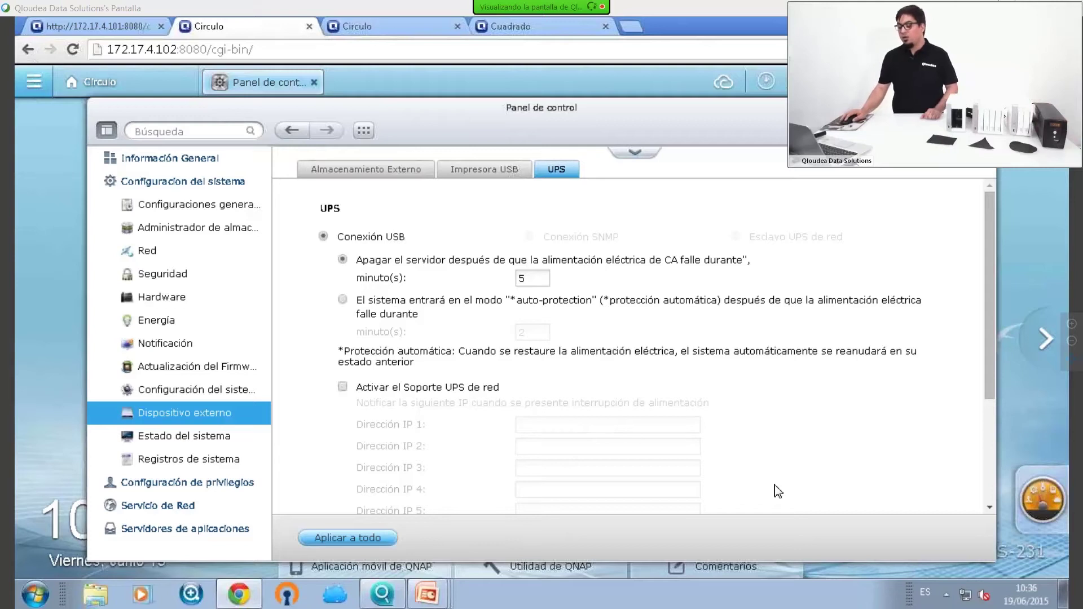
scroll(777, 490, "down", 3)
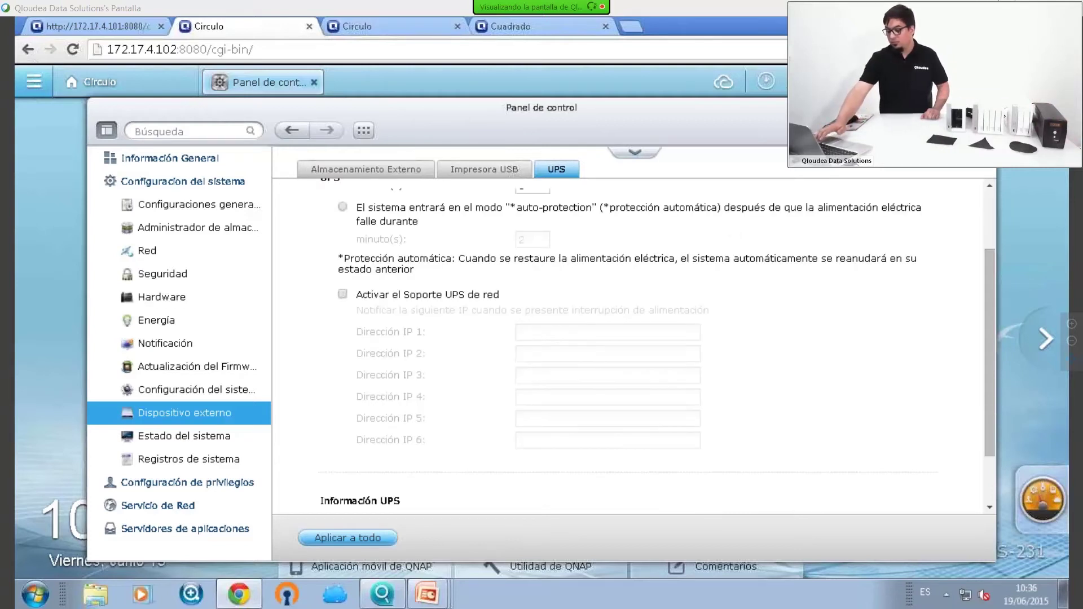
Briefly visit System Settings, return to the UPS settings and select the shutdown delay field
left_click(231, 389)
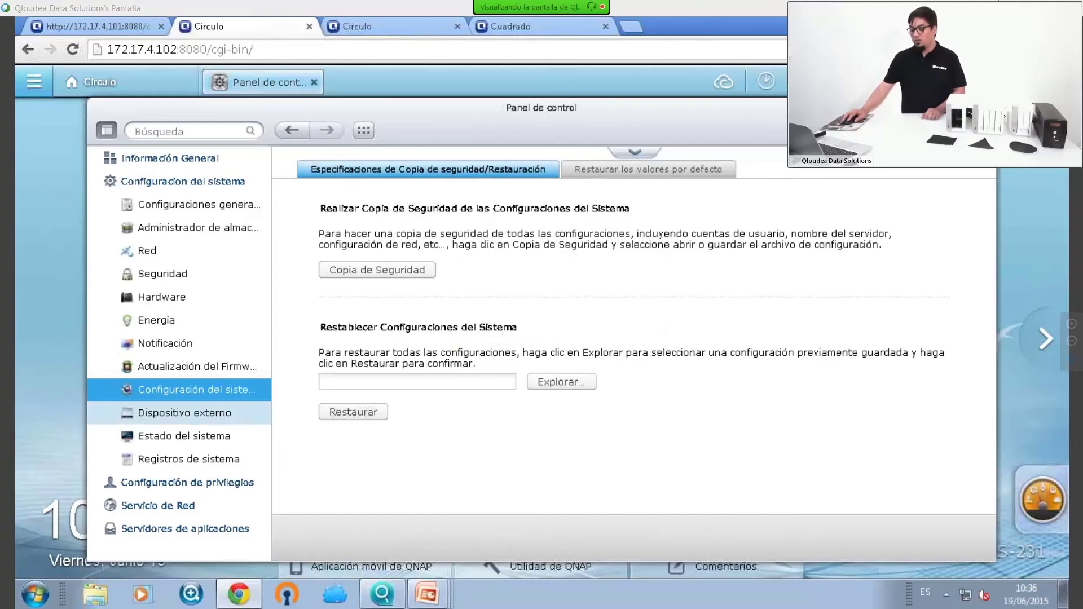
left_click(220, 416)
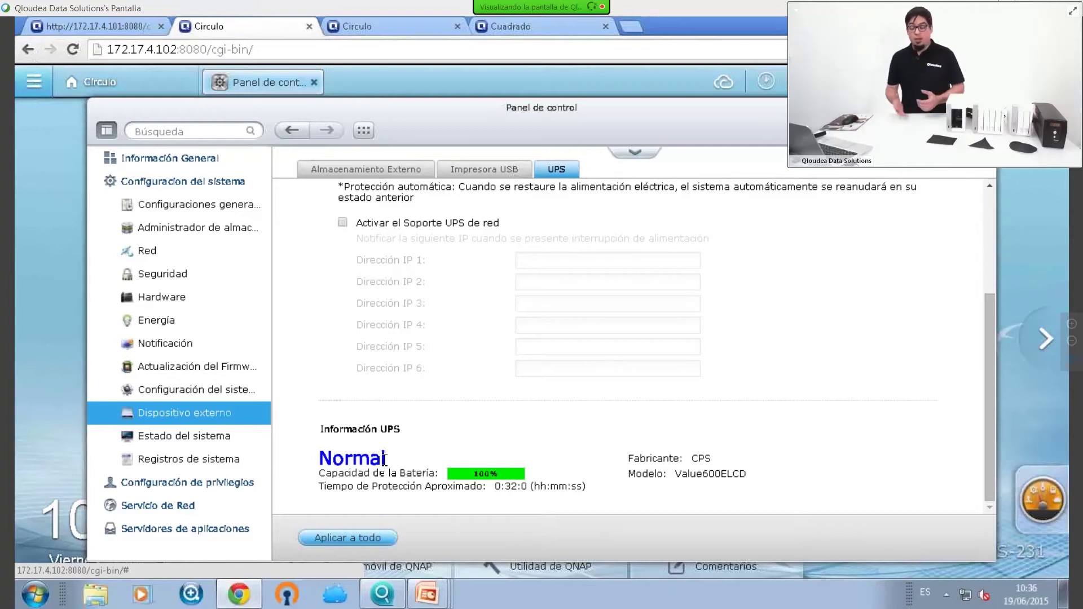
scroll(697, 278, "up", 3)
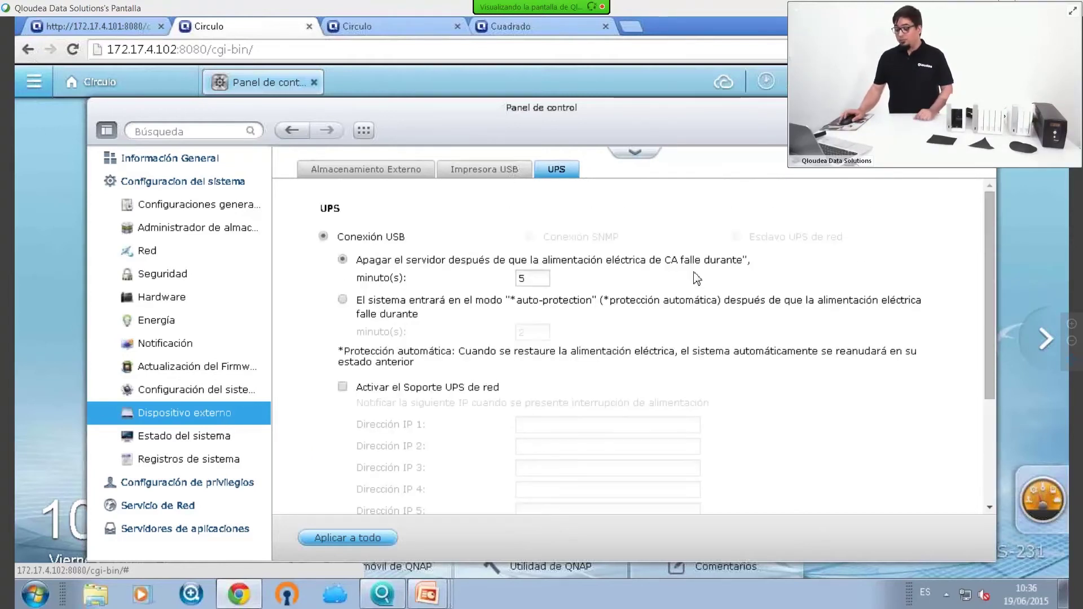
left_click(522, 278)
Change the shutdown delay after power failure to 1 minute and recheck the UPS information
key("BackSpace")
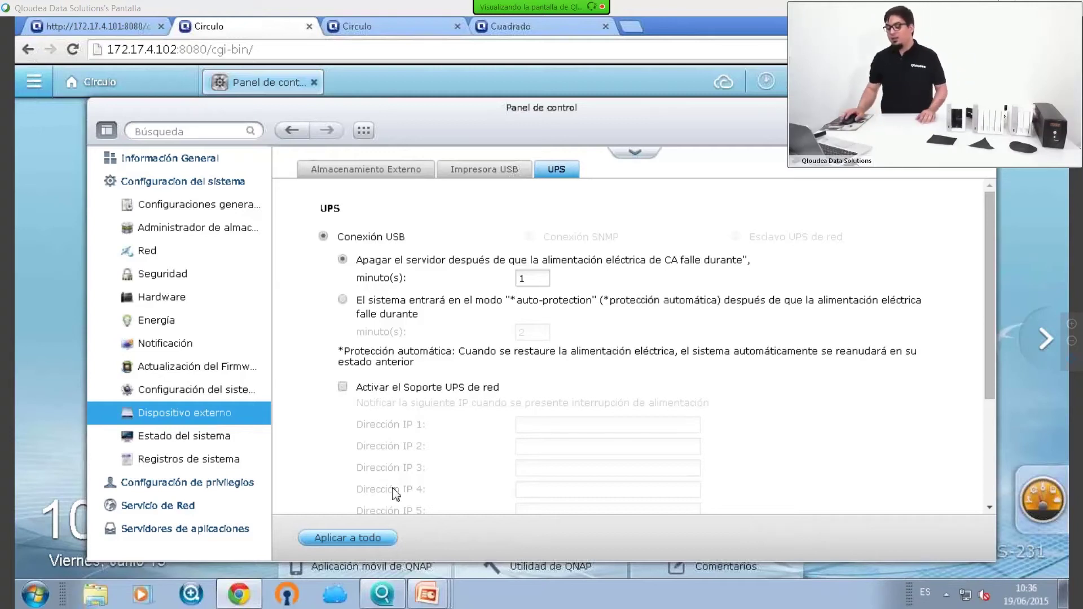
scroll(395, 495, "down", 3)
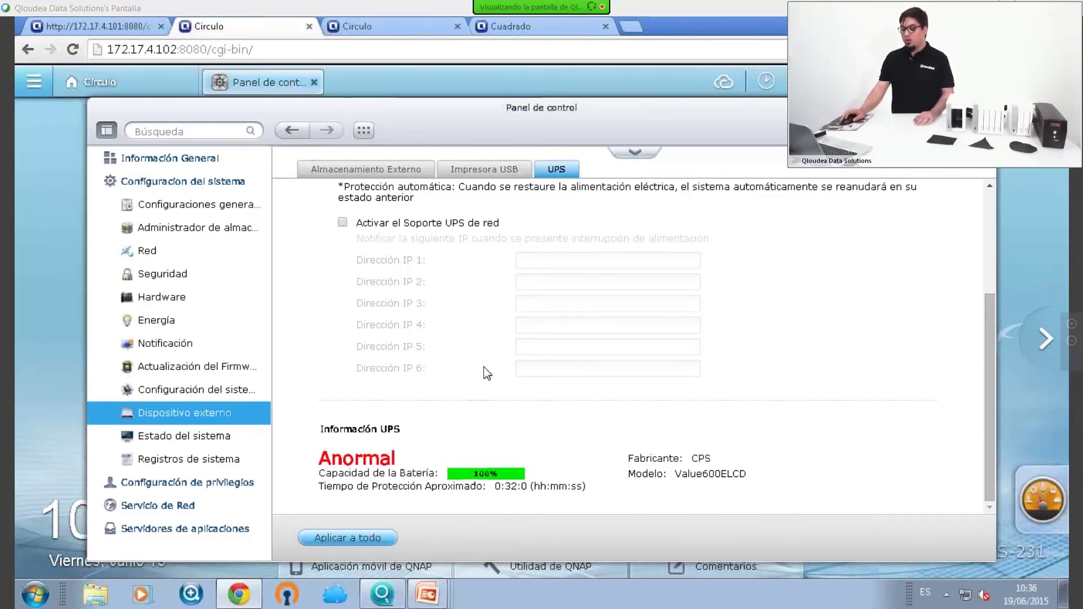
scroll(485, 370, "up", 3)
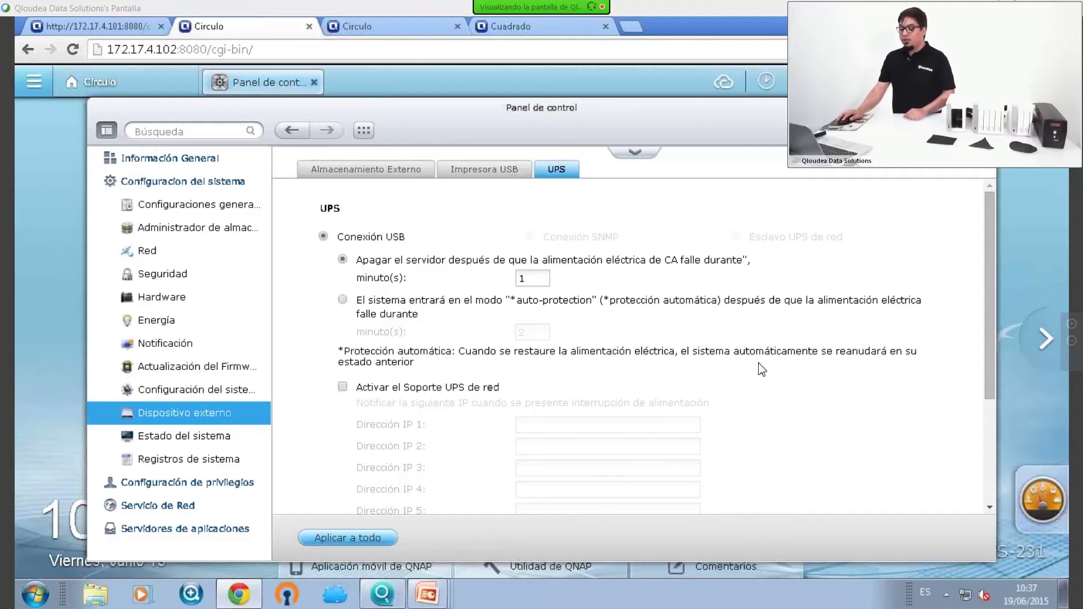
Return to the slideshow and advance to the 'Protección con SAI compatible' recap slide
scroll(762, 372, "down", 3)
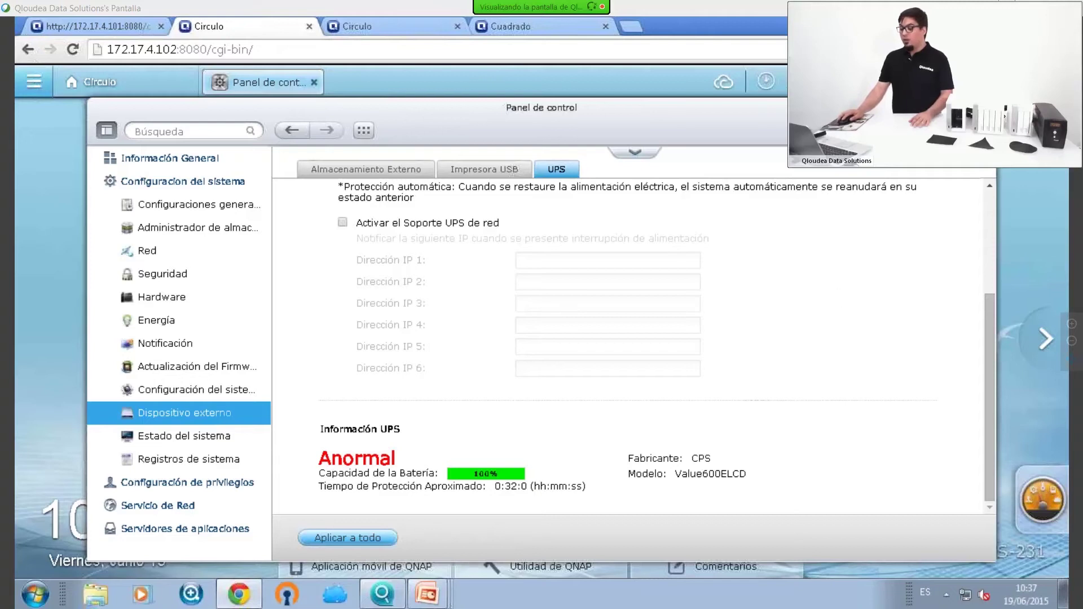
key("alt+Tab")
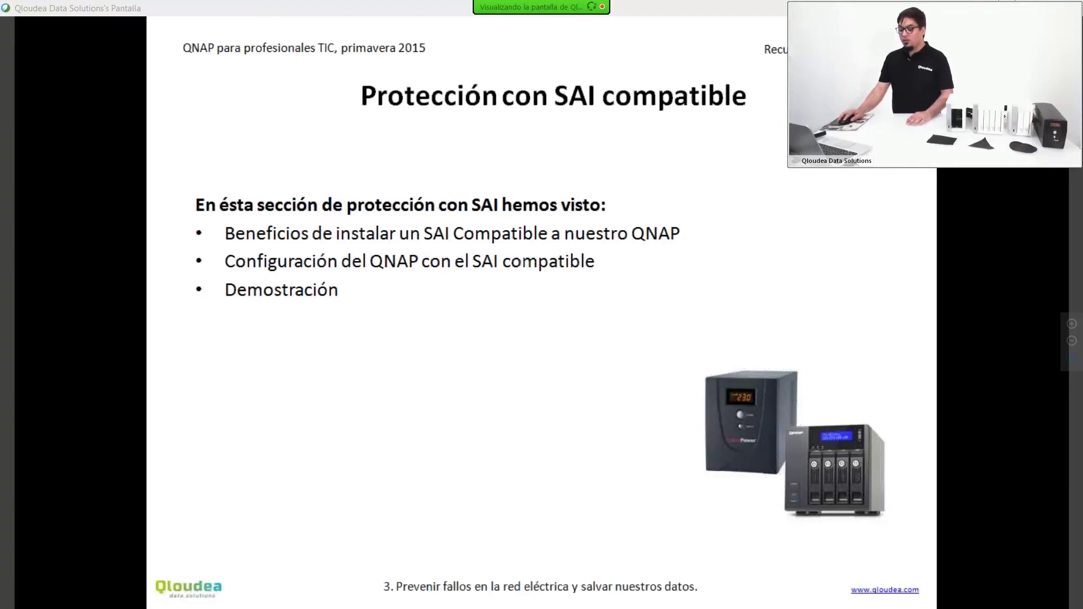
key("Right")
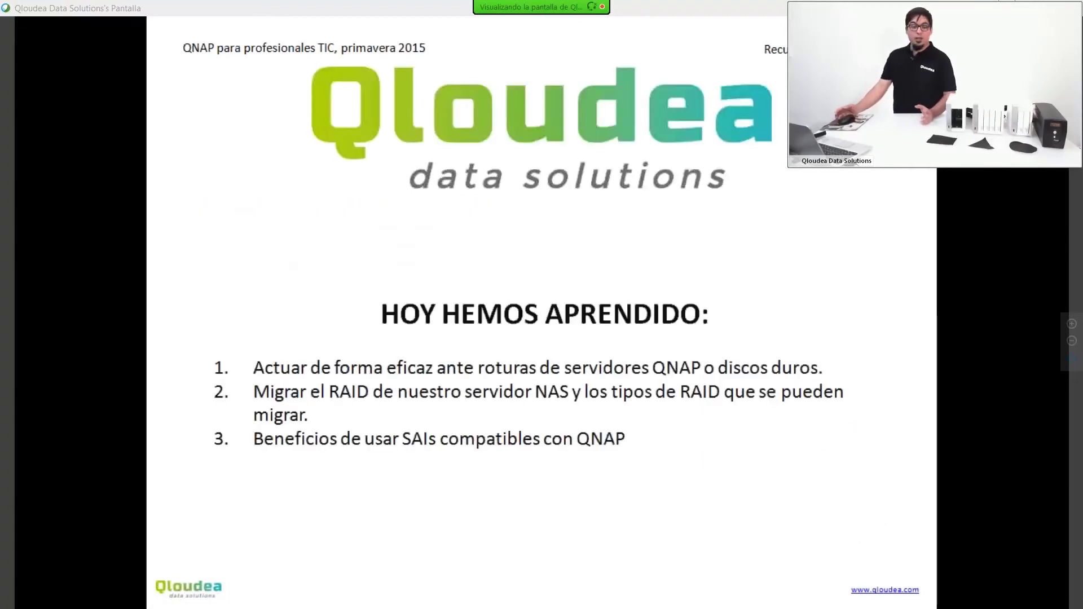